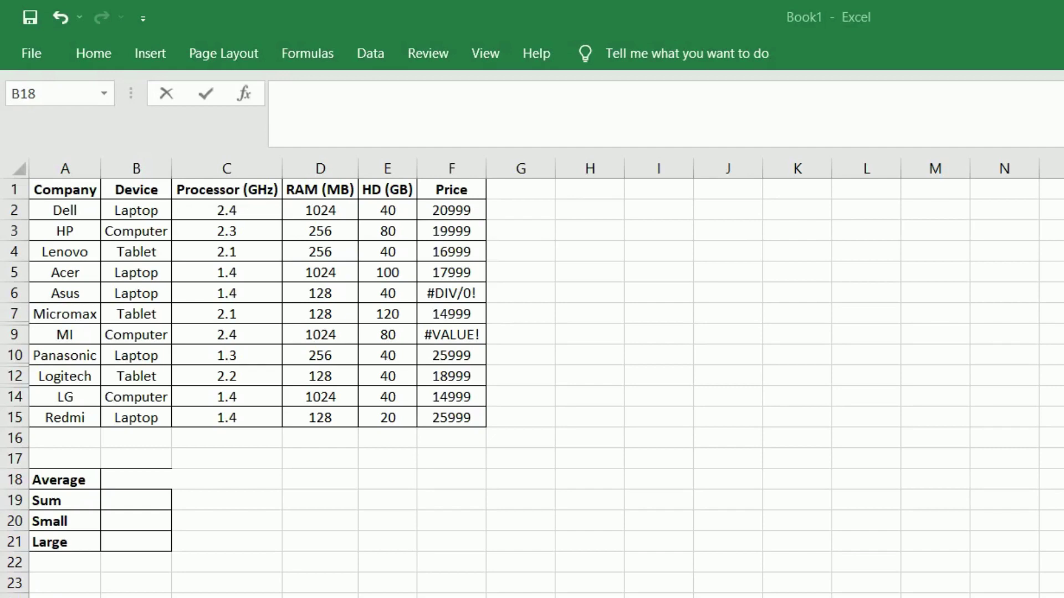
- Check the summary result cells B18 through B21, ending back on the Average cell B18
{"action": "double_click", "coordinate": [135, 480]}
{"action": "left_click", "coordinate": [133, 502]}
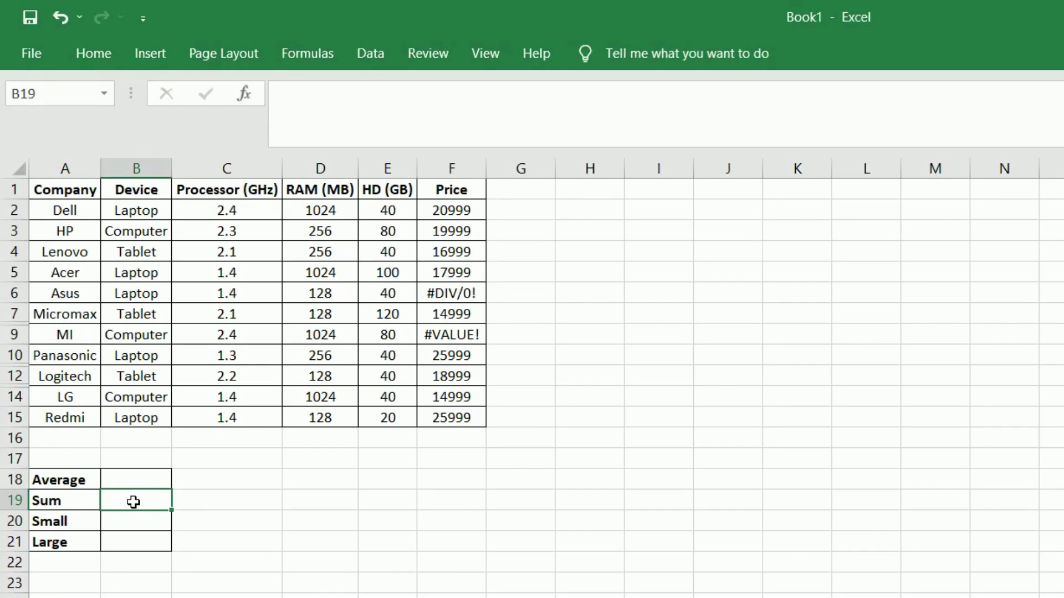
{"action": "left_click", "coordinate": [124, 519]}
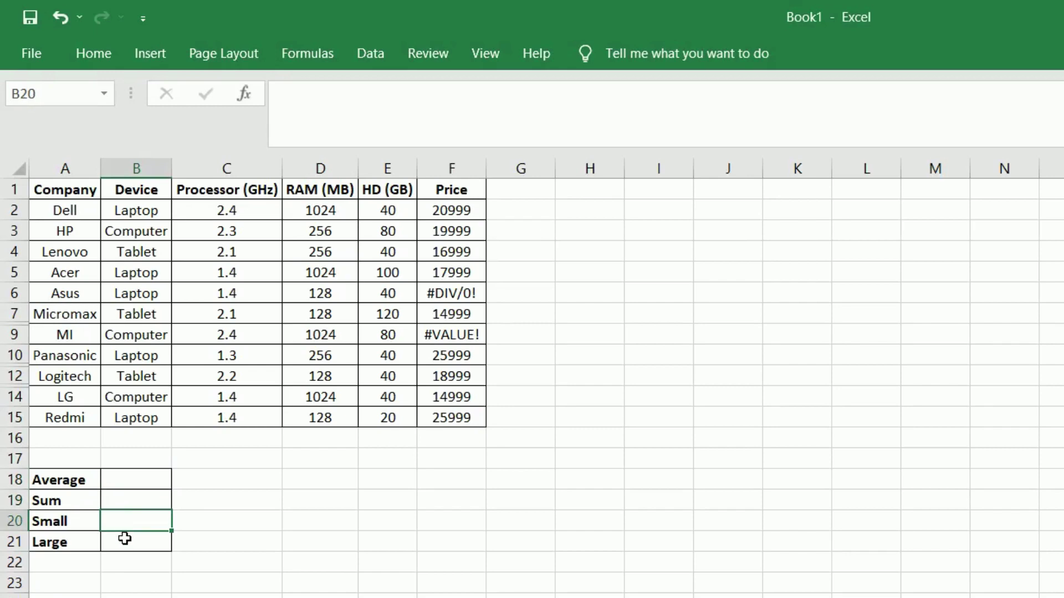
{"action": "left_click", "coordinate": [125, 540]}
{"action": "left_click", "coordinate": [149, 480]}
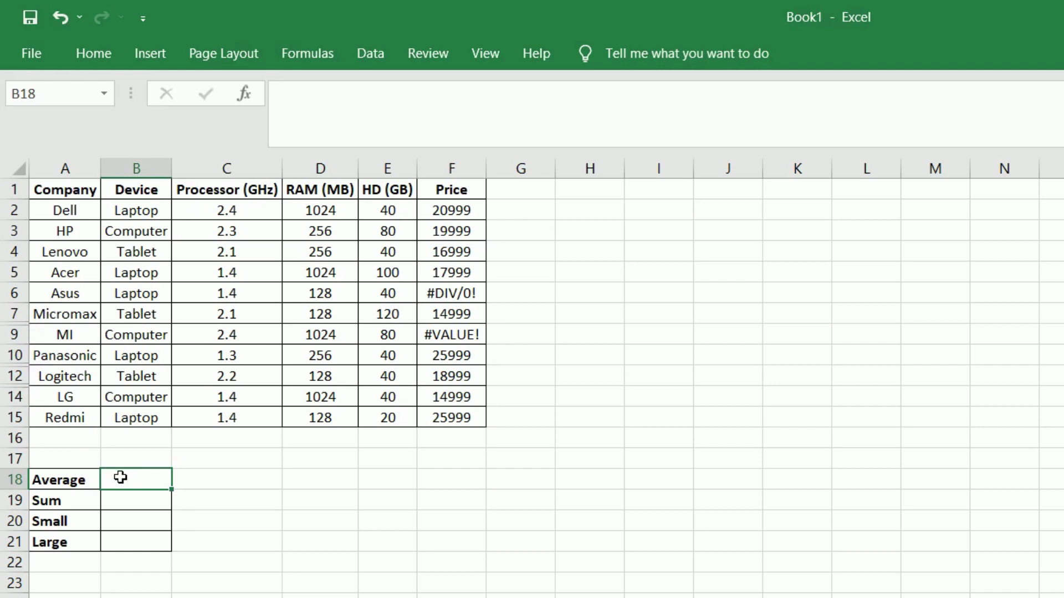
- Try =AVERAGE(F2:F15) in B18, find it returns #DIV/0!, and clear it
{"action": "type", "text": "=AVERAGE"}
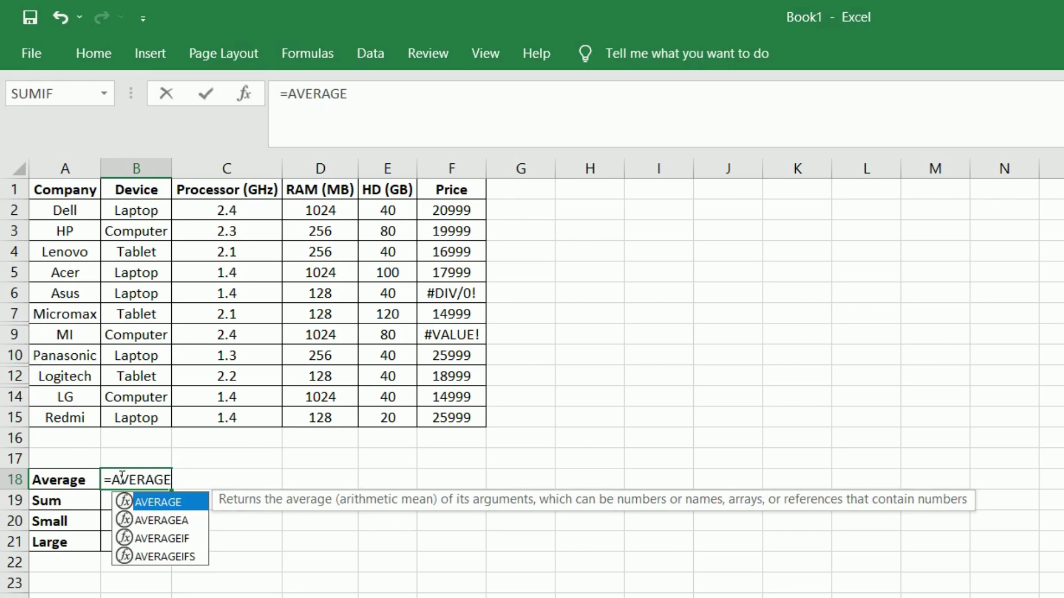
{"action": "type", "text": "("}
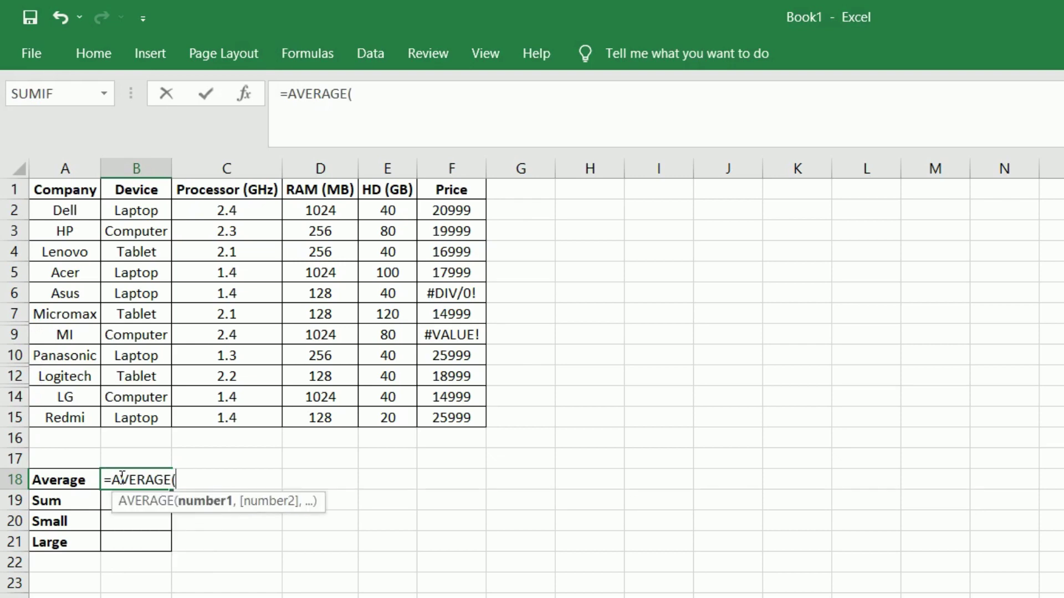
{"action": "left_click", "coordinate": [438, 211]}
{"action": "key", "text": "ctrl+shift+Down"}
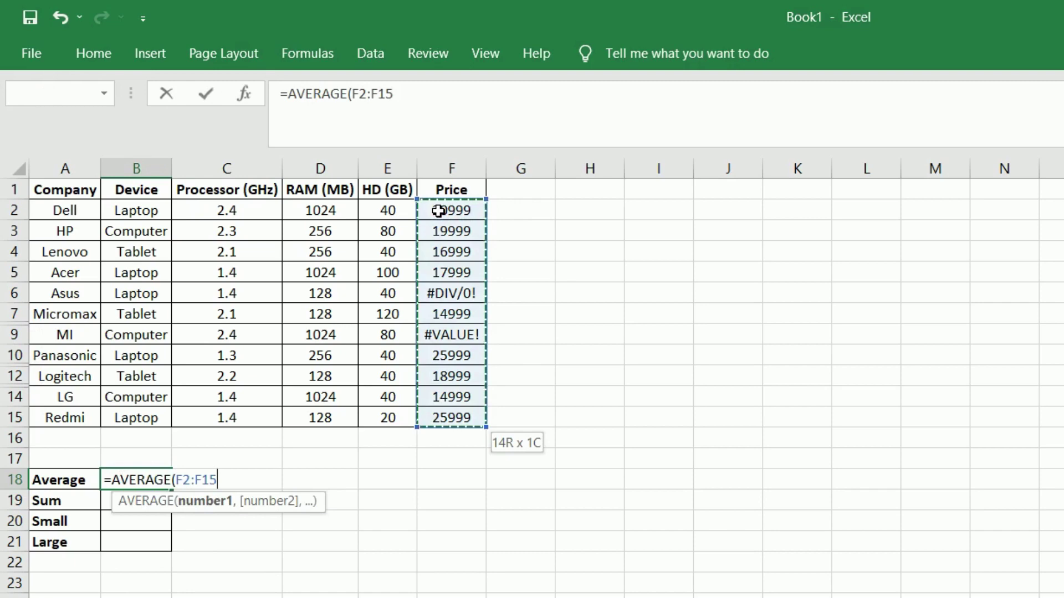
{"action": "type", "text": ")"}
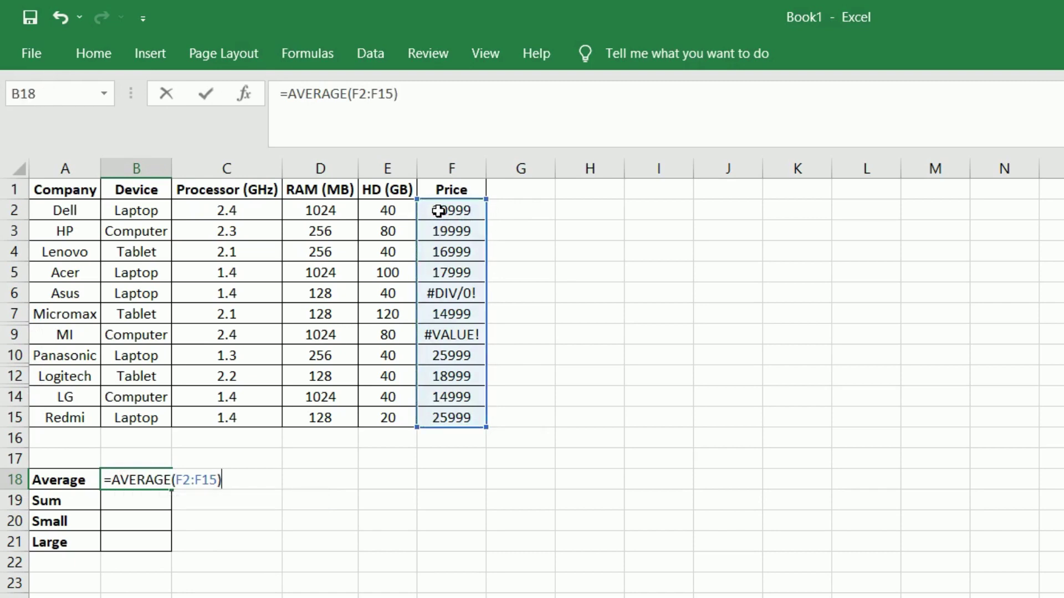
{"action": "key", "text": "Return"}
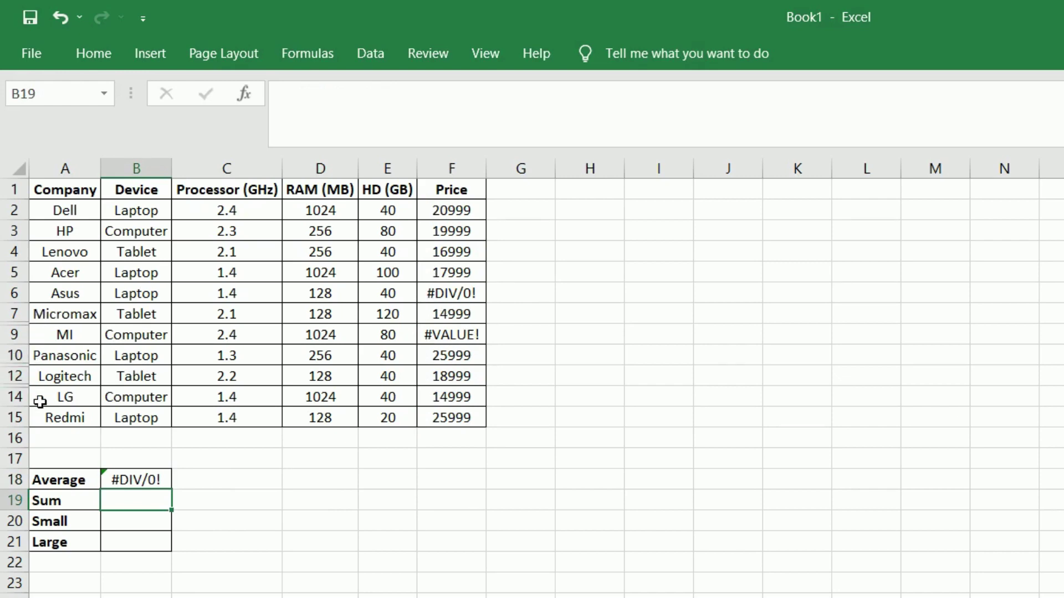
{"action": "left_click", "coordinate": [130, 484]}
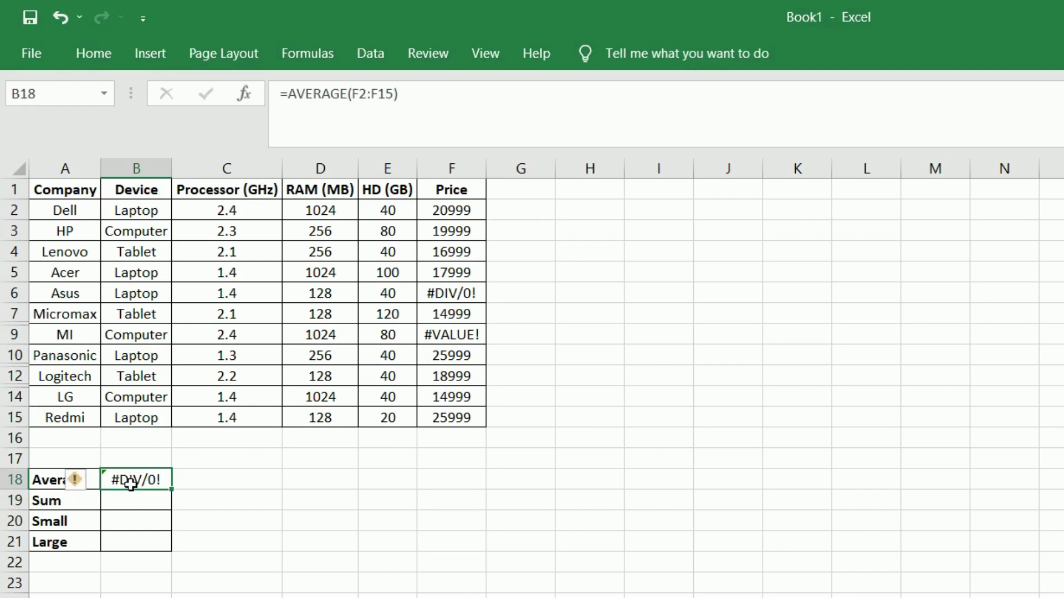
{"action": "key", "text": "BackSpace"}
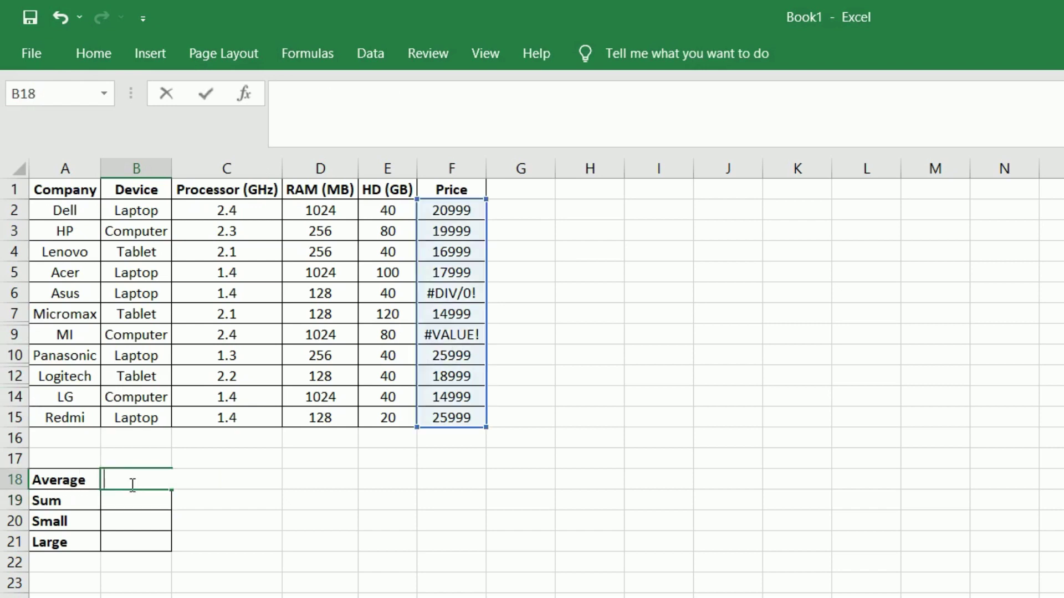
- Enter =AGGREGATE(1,7,F2:F15) in B18 to average Prices while ignoring errors
{"action": "type", "text": "=AG"}
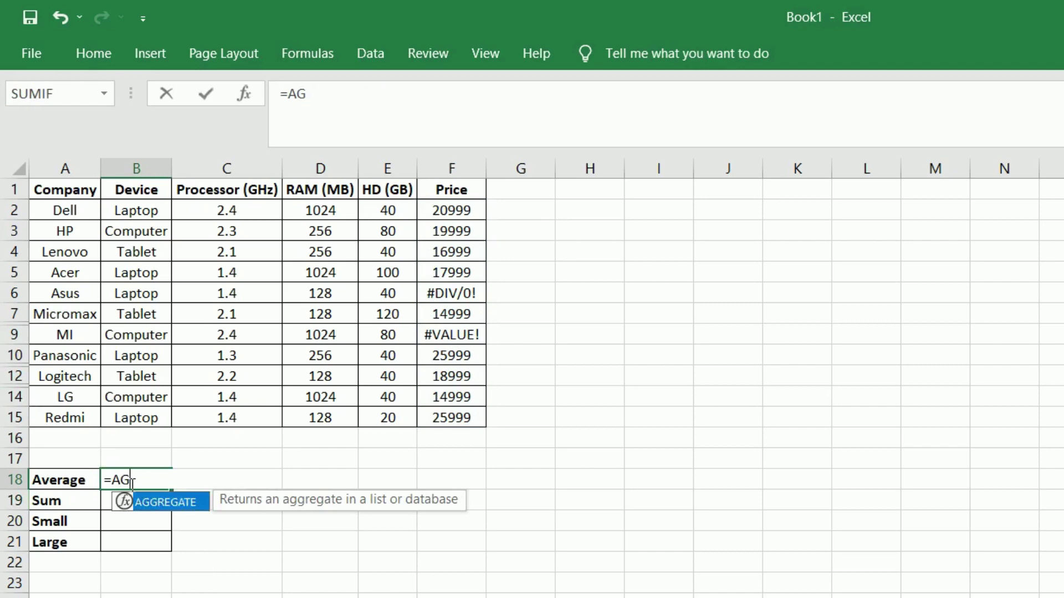
{"action": "type", "text": "GREGATE("}
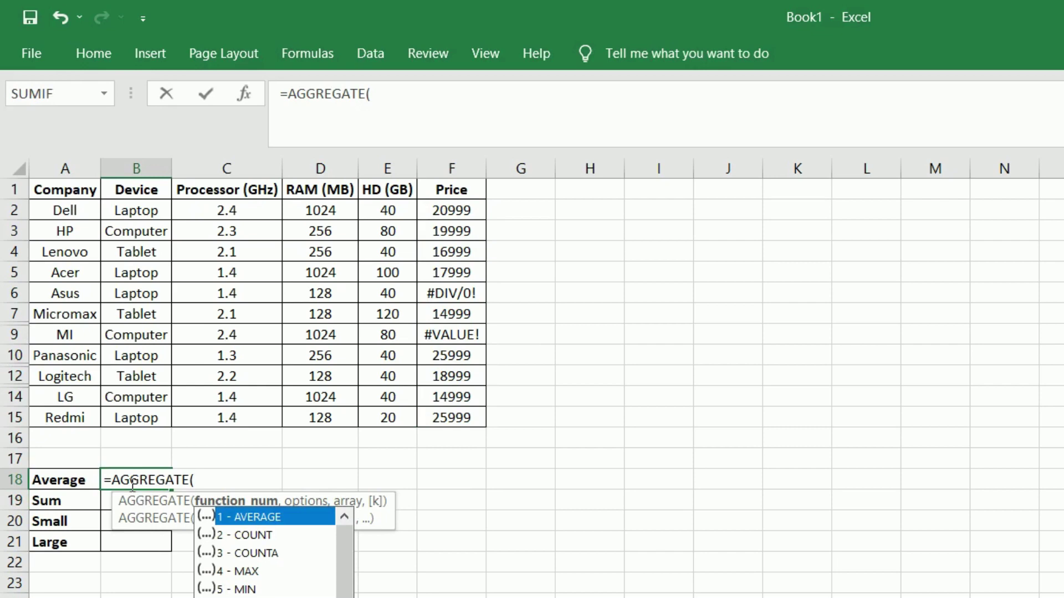
{"action": "double_click", "coordinate": [255, 517]}
{"action": "type", "text": ","}
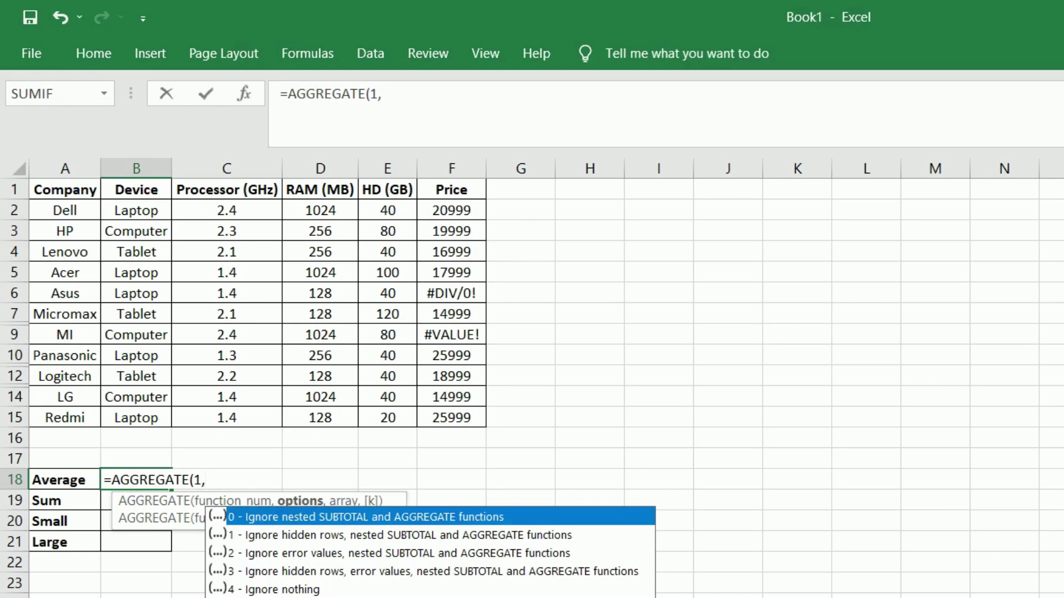
{"action": "type", "text": "7,"}
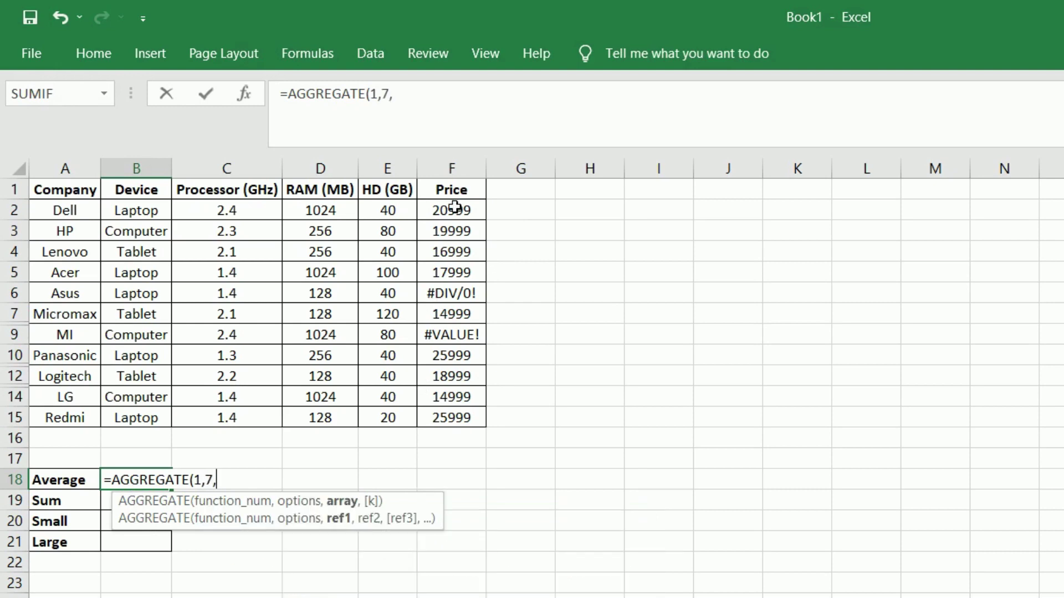
{"action": "left_click", "coordinate": [479, 210]}
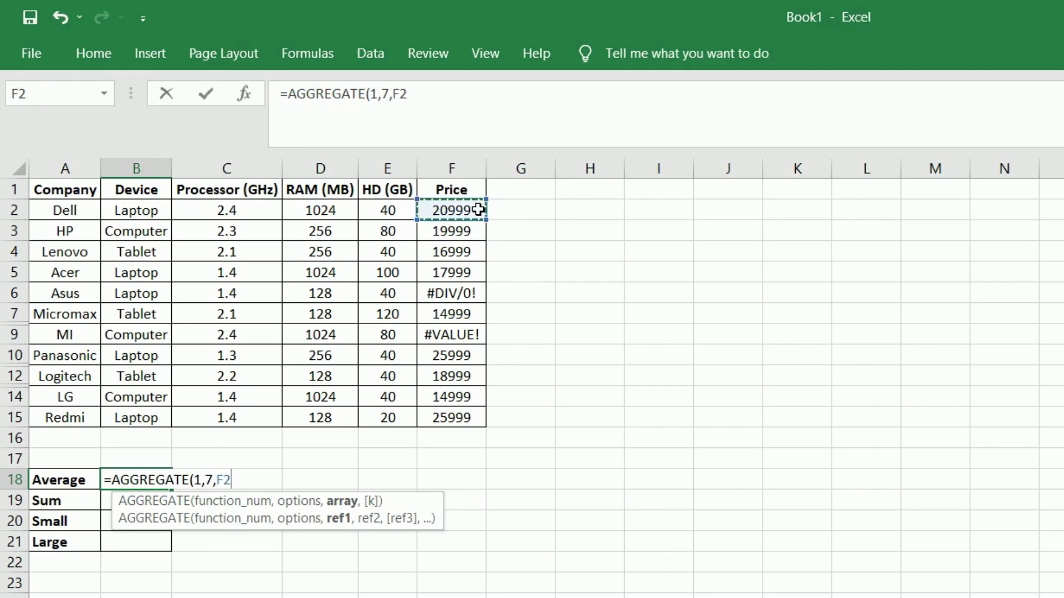
{"action": "key", "text": "ctrl+shift+Down"}
{"action": "type", "text": ")"}
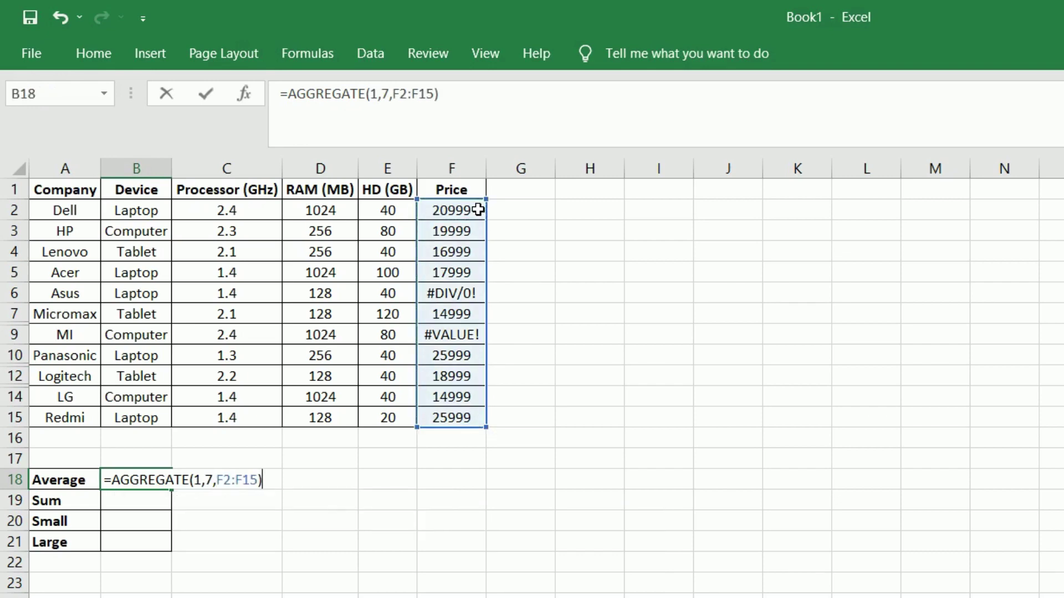
{"action": "key", "text": "Return"}
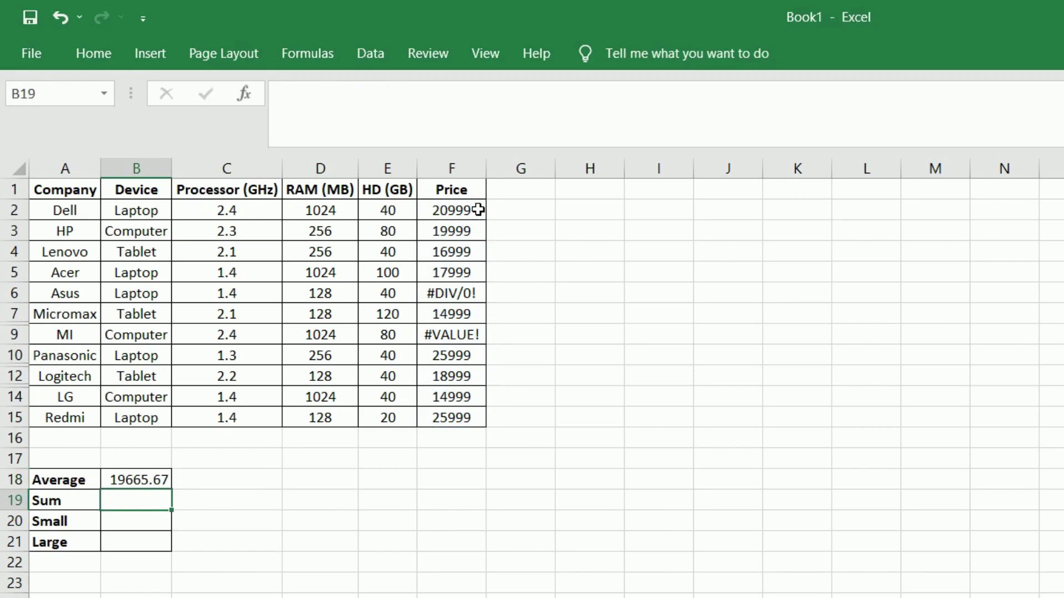
{"action": "type", "text": "="}
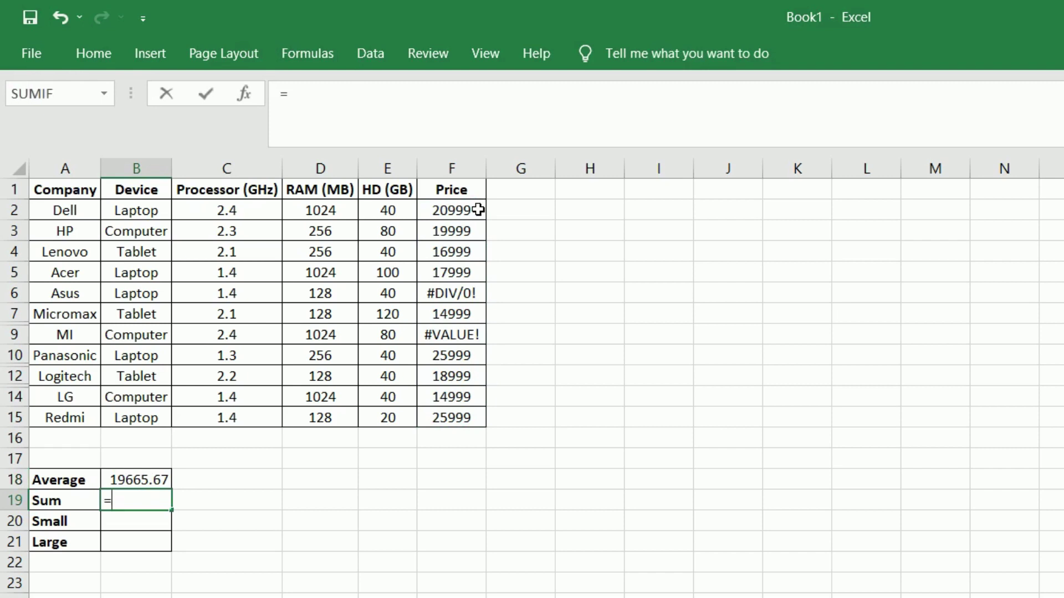
{"action": "type", "text": "SUM"}
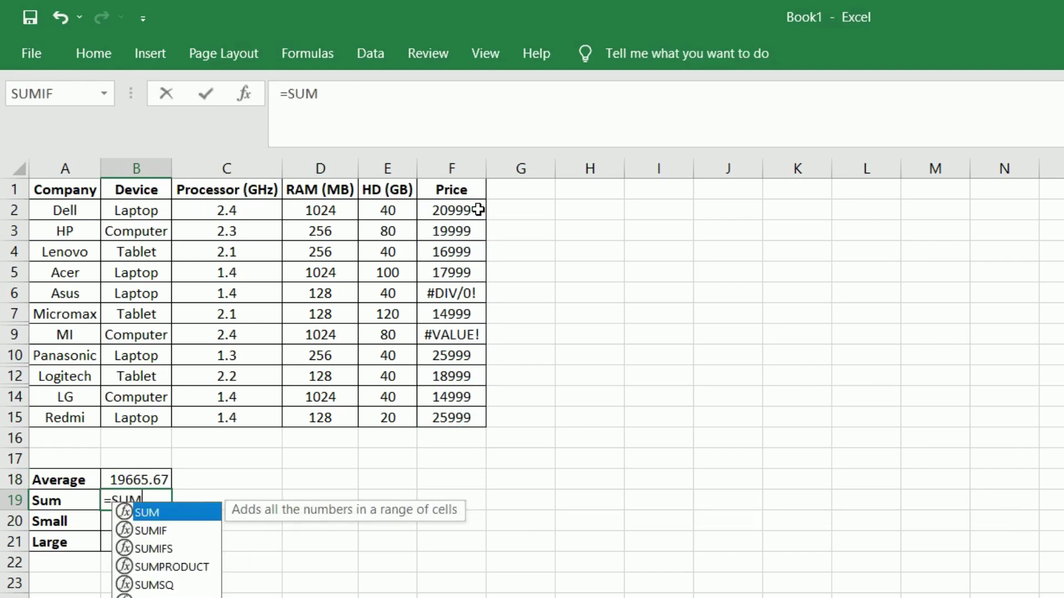
{"action": "type", "text": "("}
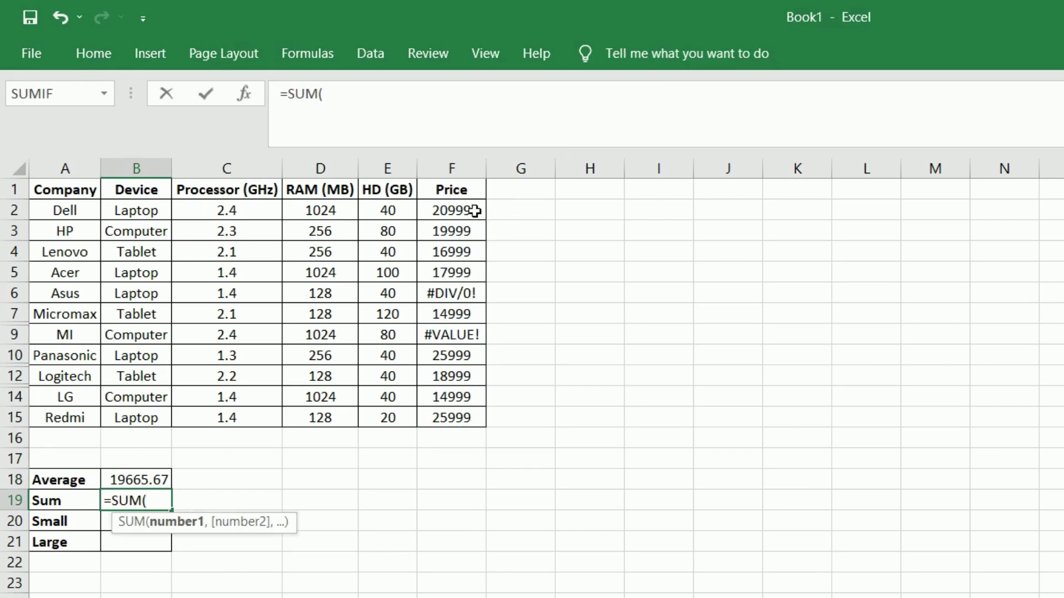
{"action": "left_click", "coordinate": [474, 211]}
{"action": "key", "text": "ctrl+shift+Down"}
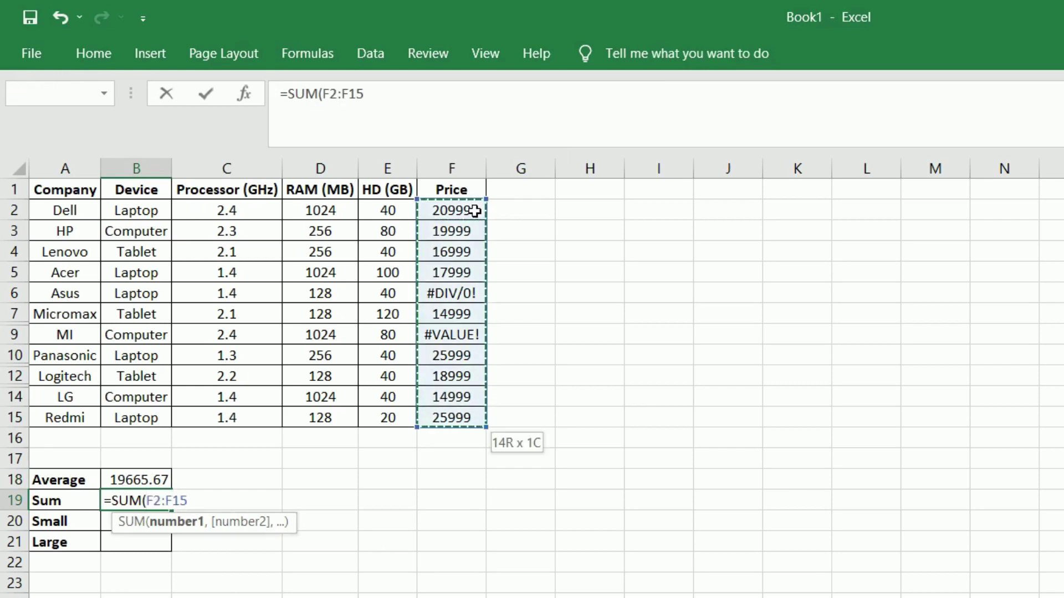
{"action": "type", "text": ")"}
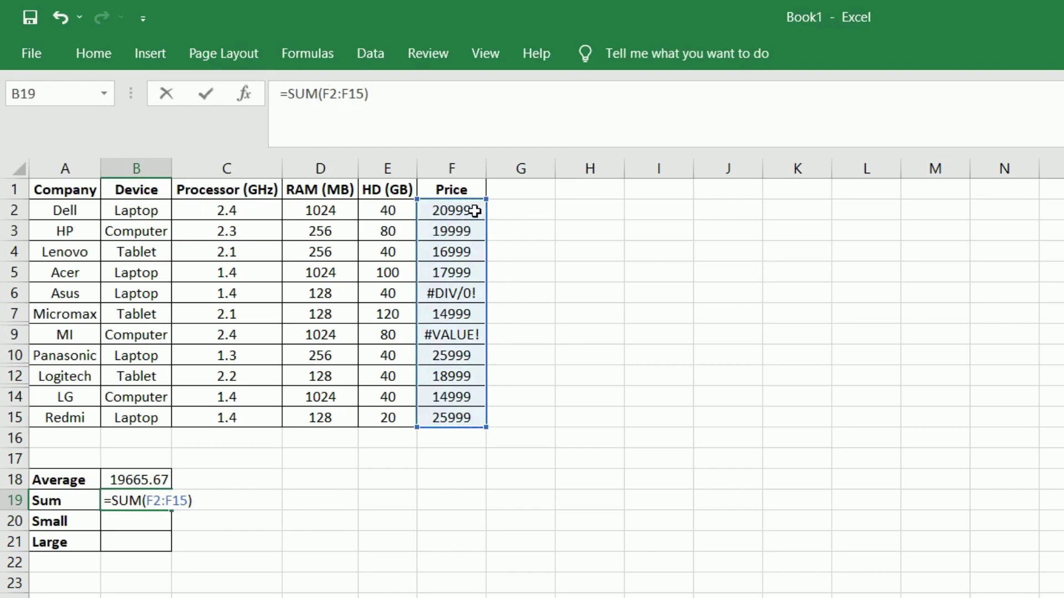
{"action": "key", "text": "Return"}
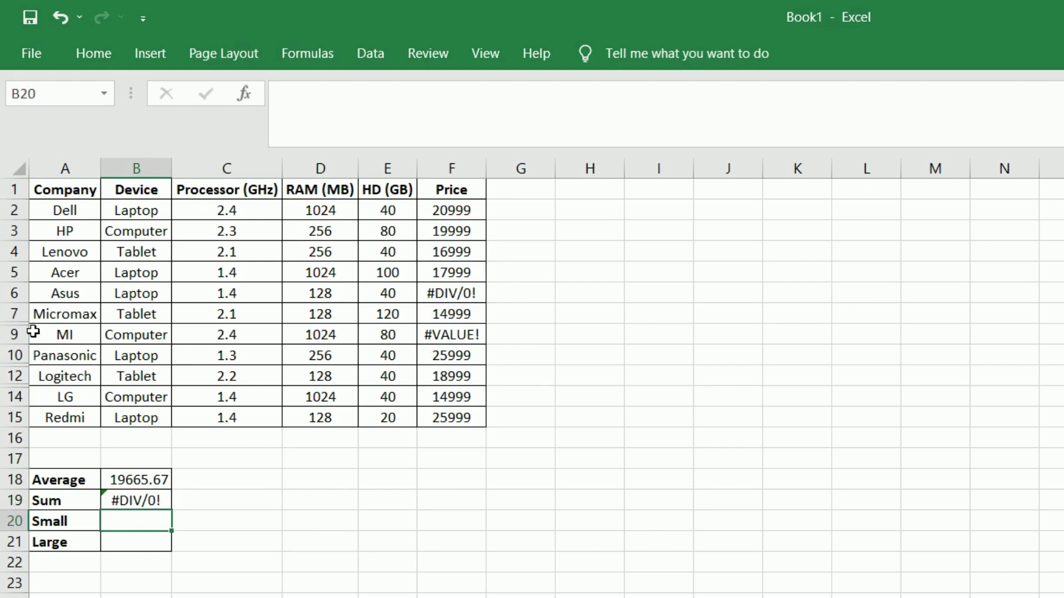
{"action": "left_click", "coordinate": [151, 501]}
{"action": "double_click", "coordinate": [151, 502]}
{"action": "key", "text": "ctrl+a"}
{"action": "key", "text": "BackSpace"}
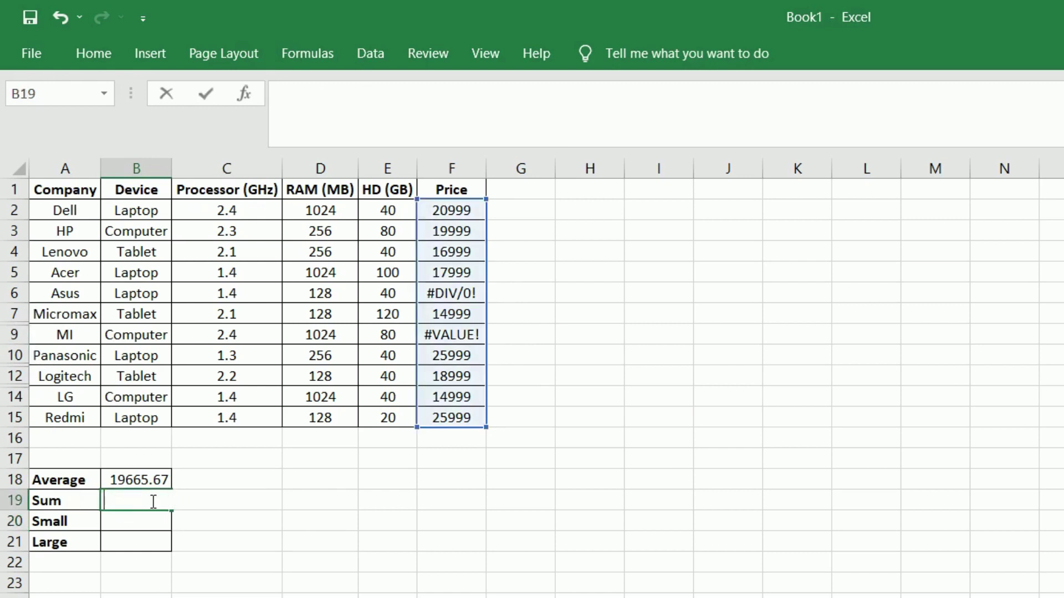
- Enter =AGGREGATE(9,7,F2:F15) in B19 so the Sum shows 176991
{"action": "type", "text": "="}
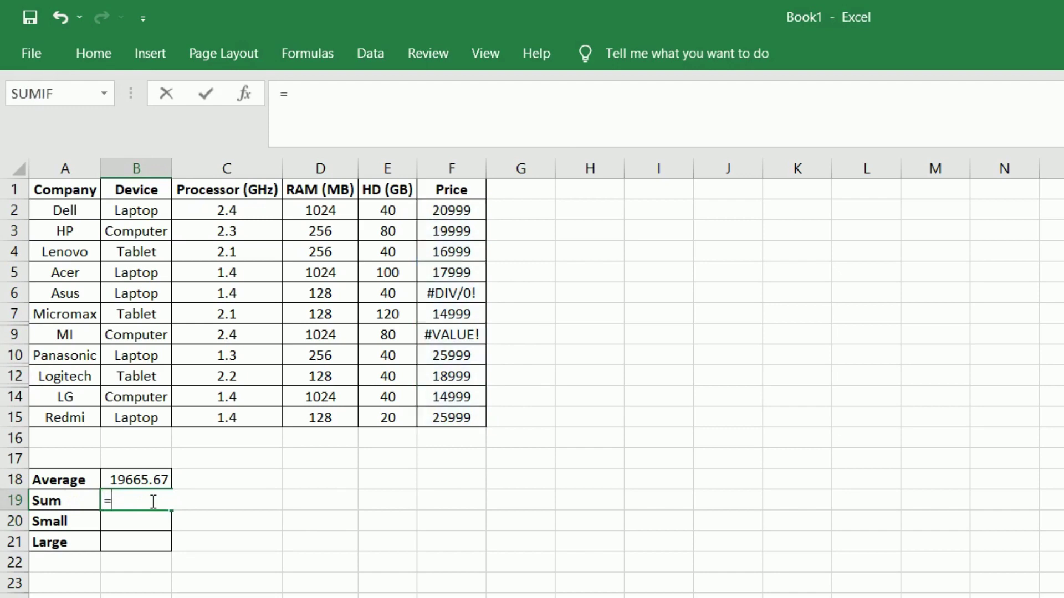
{"action": "type", "text": "AGGRE"}
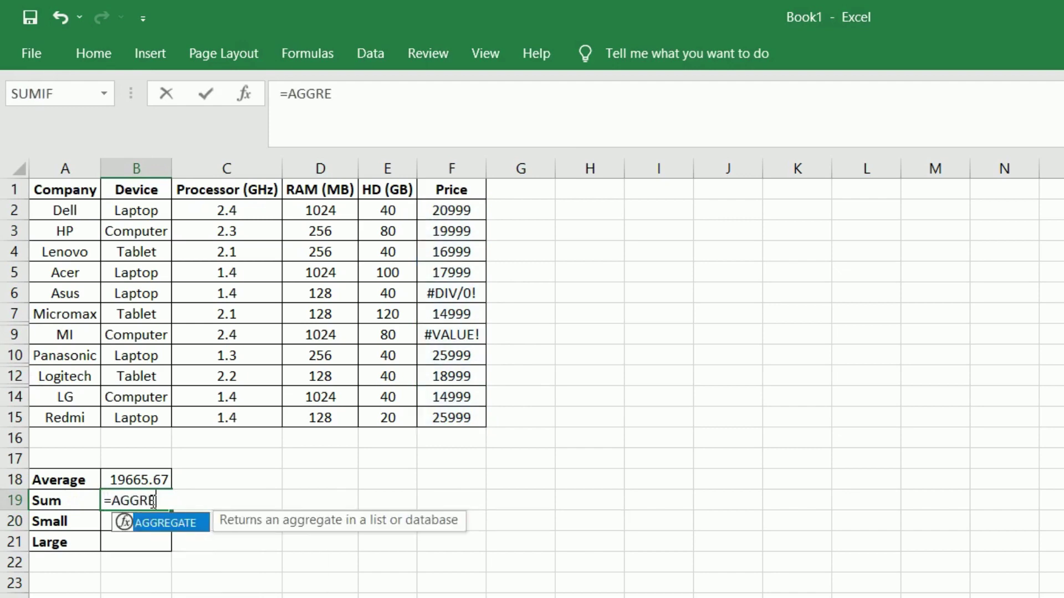
{"action": "type", "text": "GATE("}
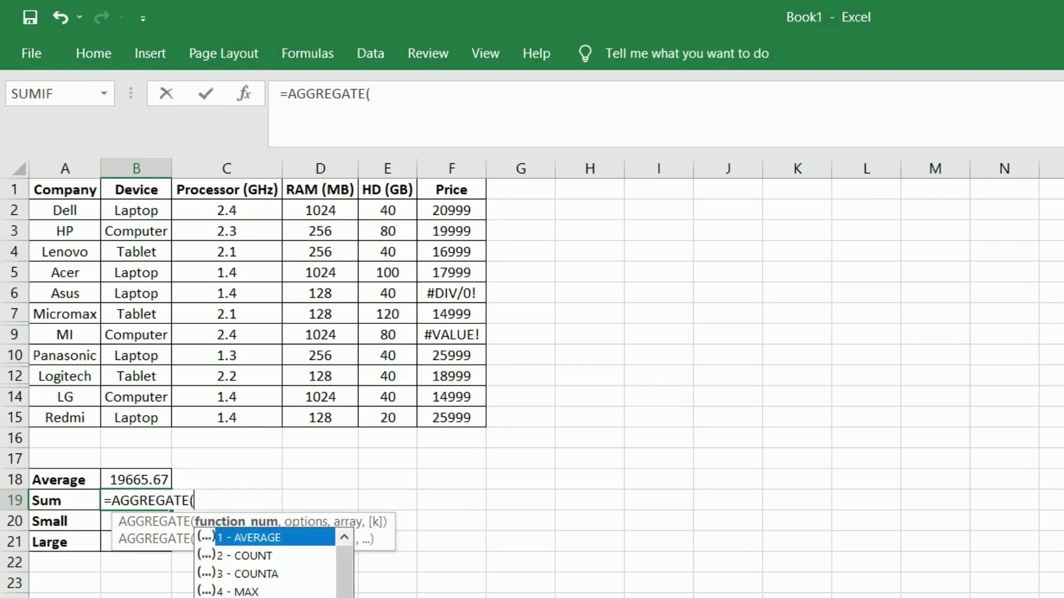
{"action": "type", "text": "9,"}
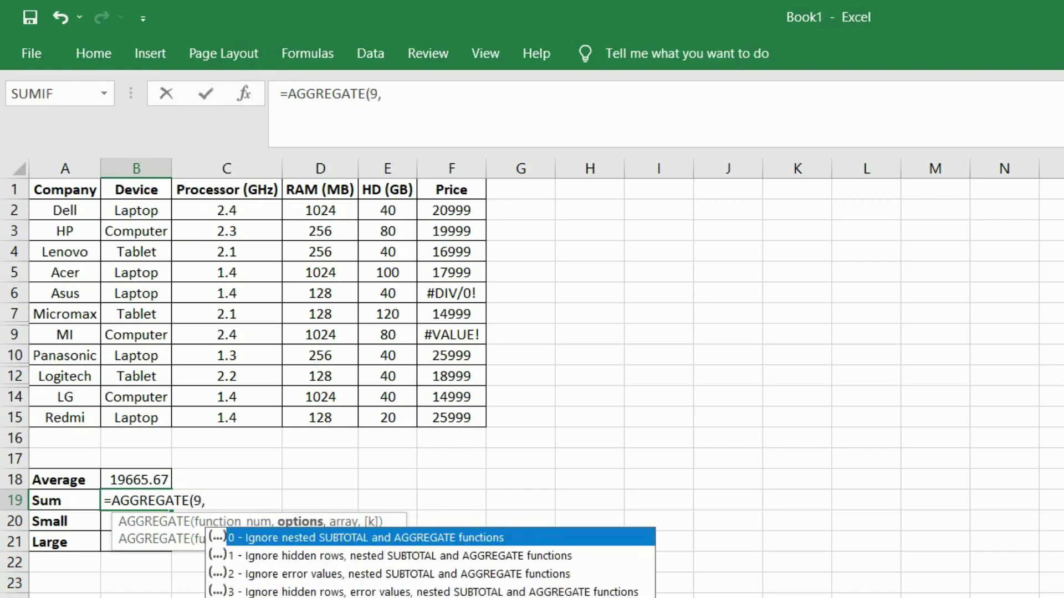
{"action": "type", "text": "7,"}
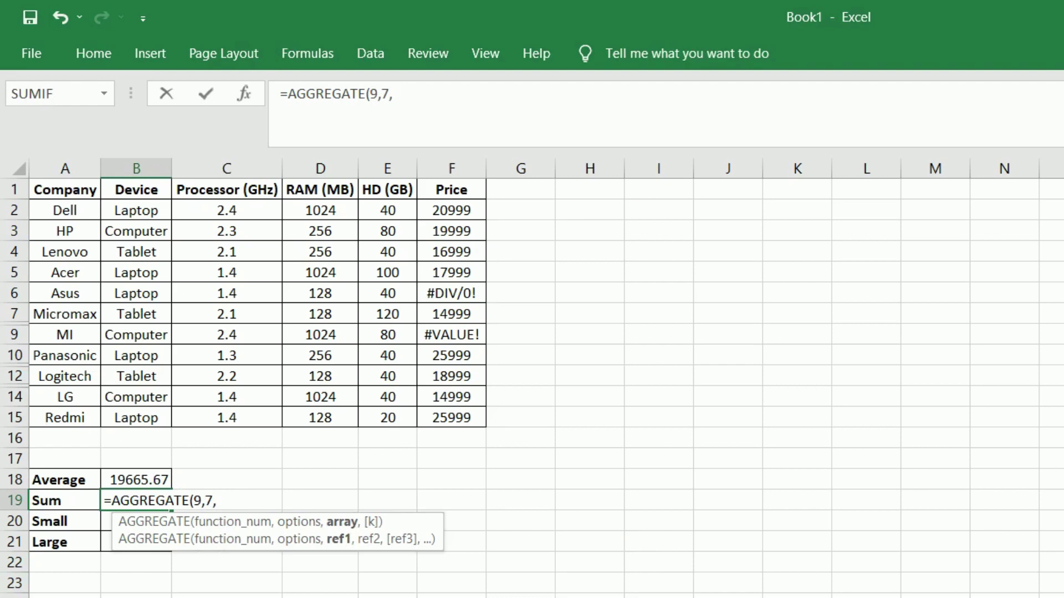
{"action": "left_click", "coordinate": [459, 212]}
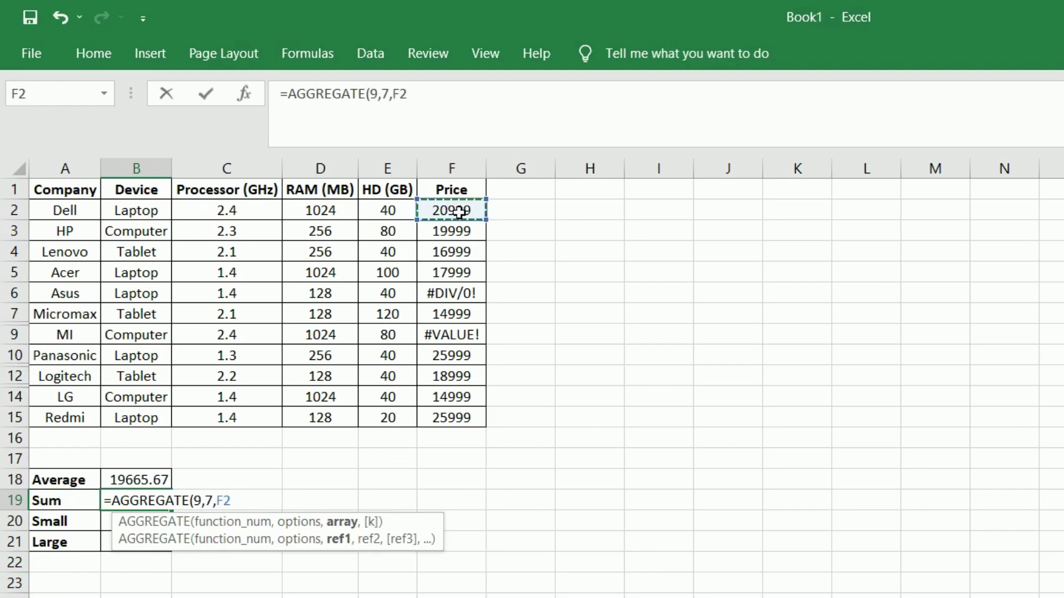
{"action": "key", "text": "ctrl+shift+Down"}
{"action": "type", "text": ")"}
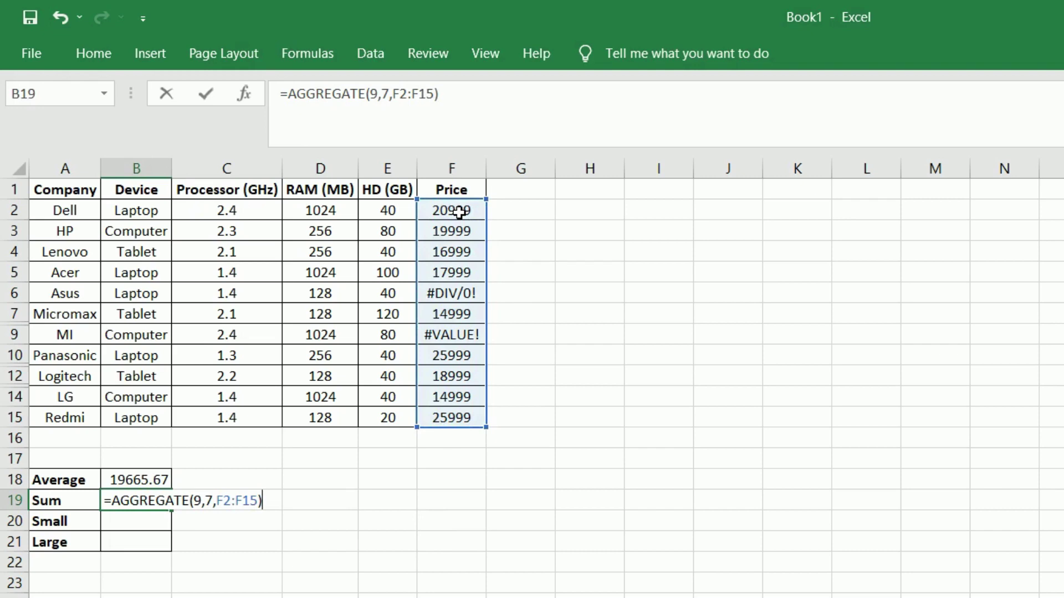
{"action": "key", "text": "Return"}
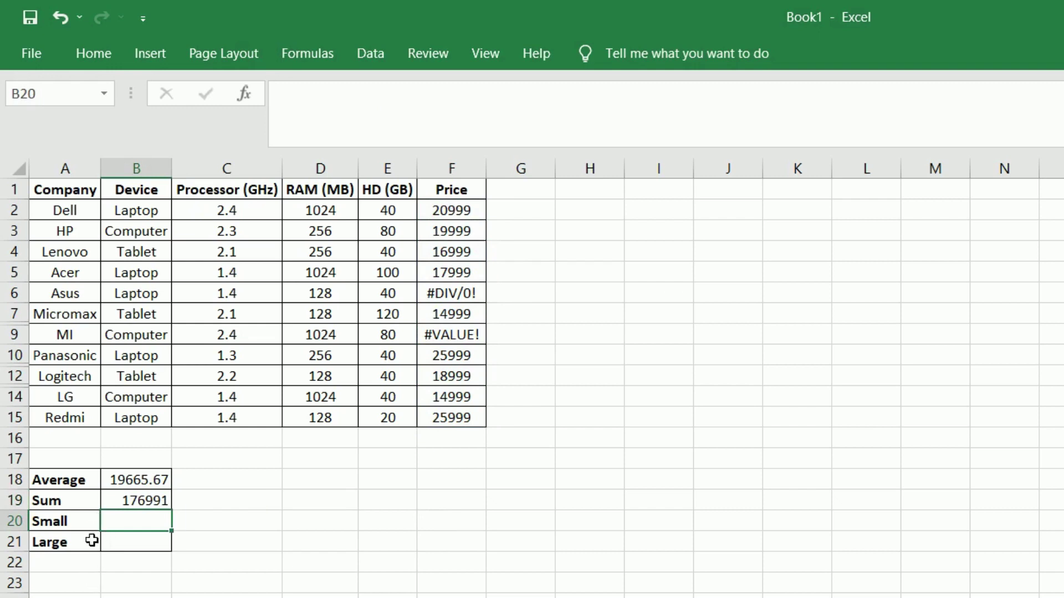
- Enter =AGGREGATE(15,7,F2:F15,1) in B20 so the Small result shows 14999
{"action": "type", "text": "="}
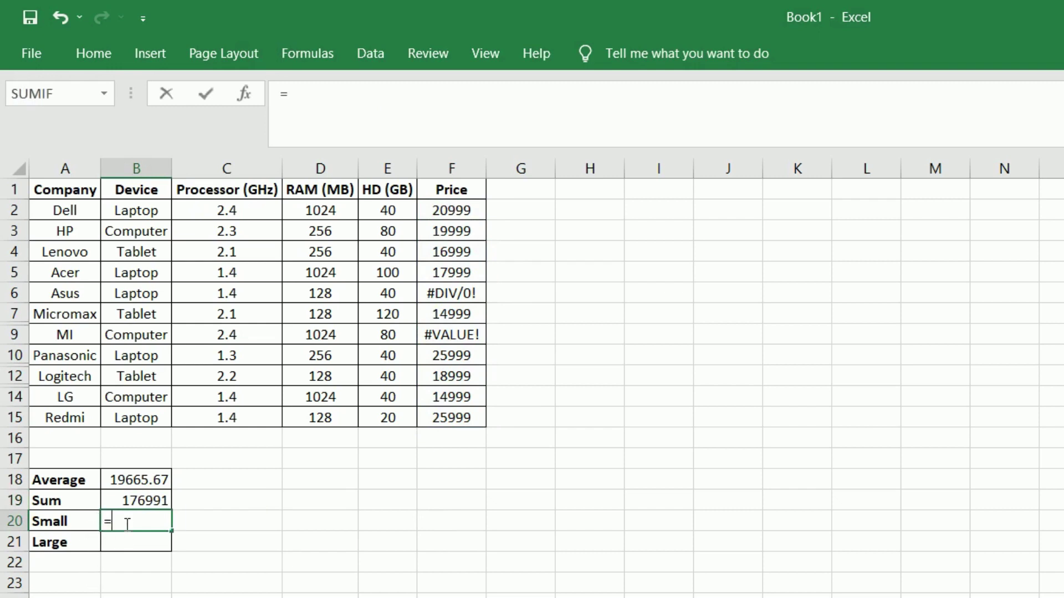
{"action": "type", "text": "AGGRE"}
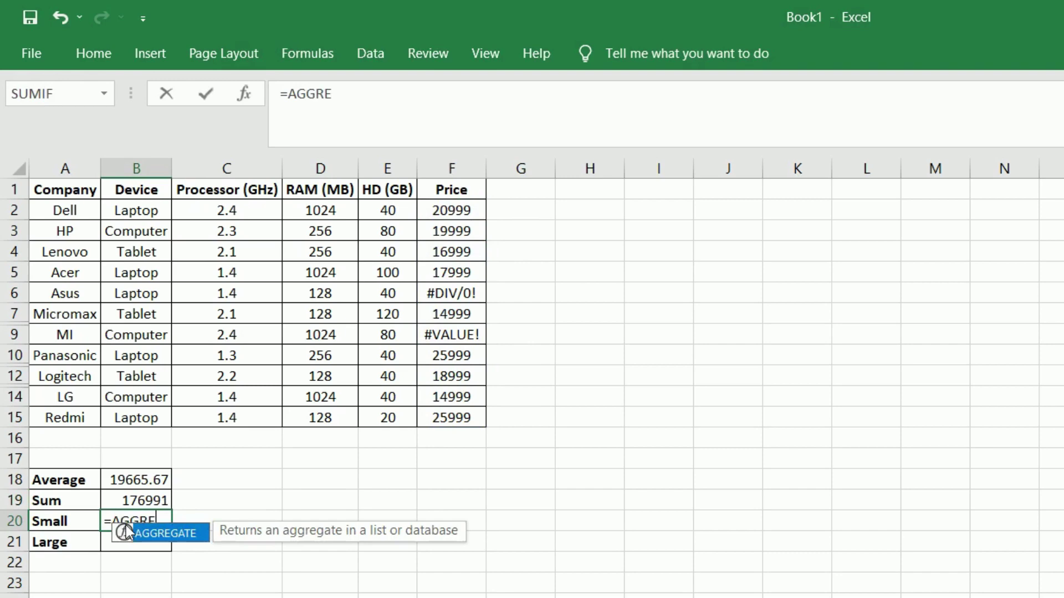
{"action": "type", "text": "GATE("}
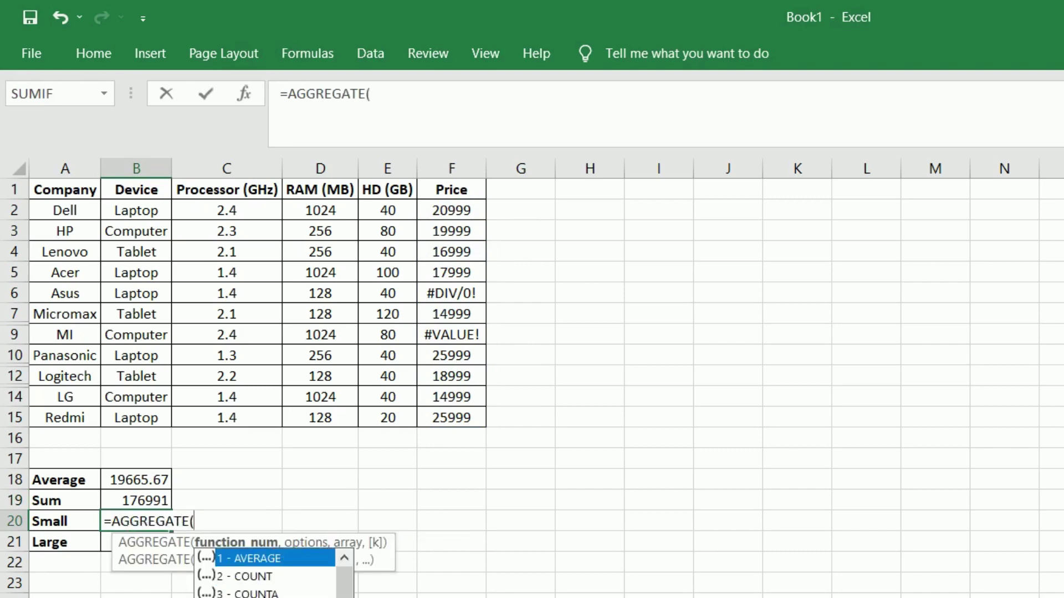
{"action": "scroll", "coordinate": [266, 577], "scroll_direction": "down", "scroll_amount": 2}
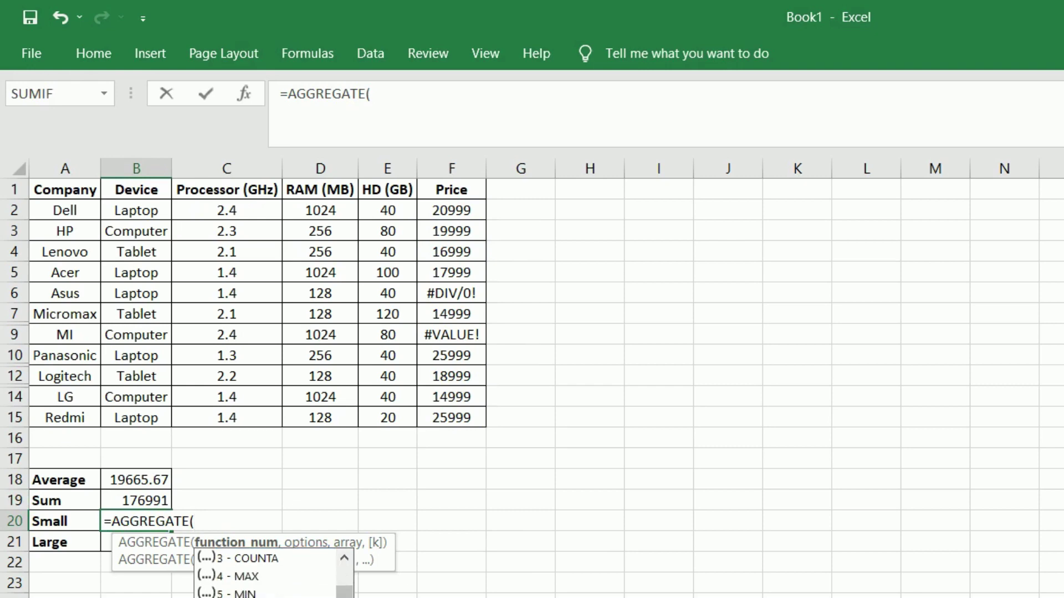
{"action": "scroll", "coordinate": [266, 576], "scroll_direction": "down", "scroll_amount": 1}
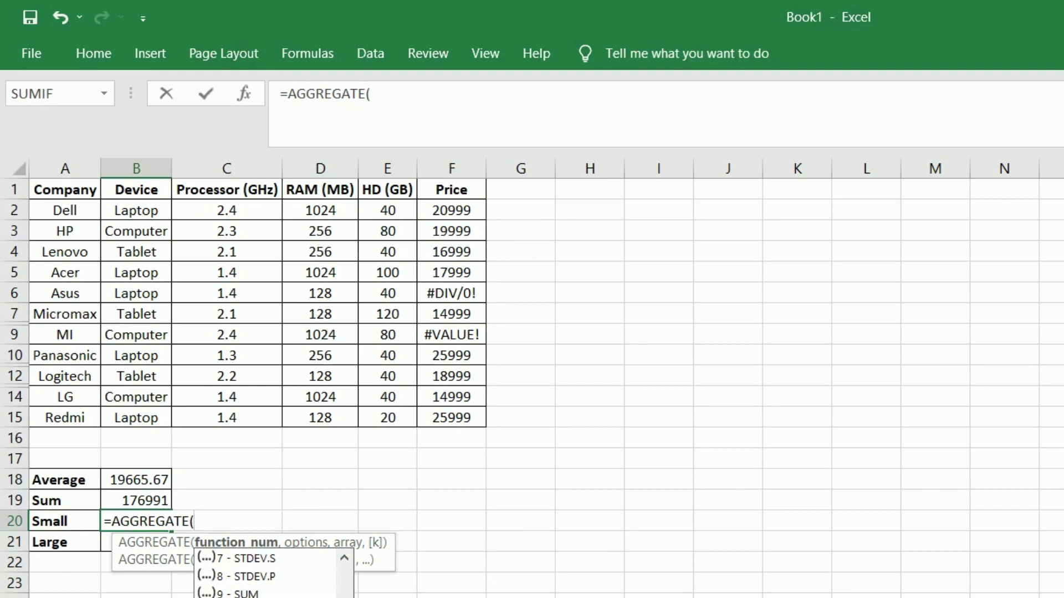
{"action": "type", "text": "15,"}
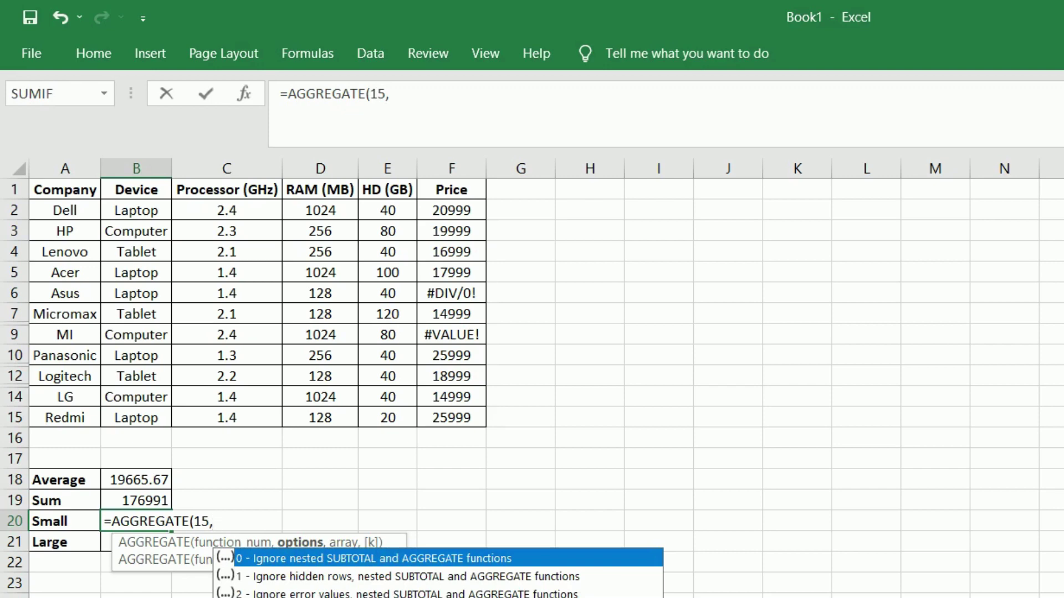
{"action": "type", "text": "7,"}
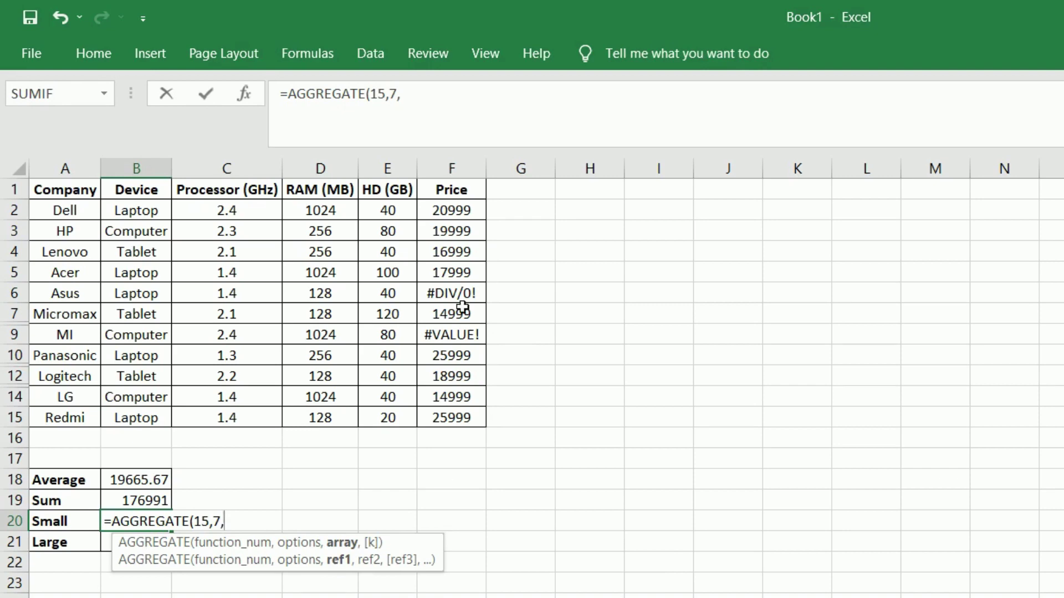
{"action": "left_click", "coordinate": [467, 211]}
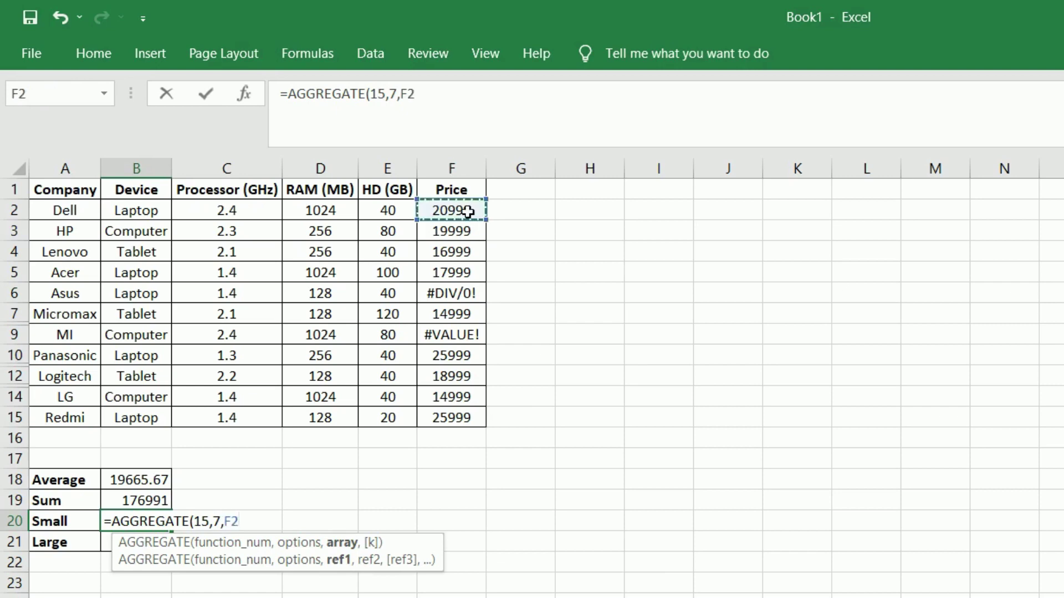
{"action": "key", "text": "ctrl+shift+Down"}
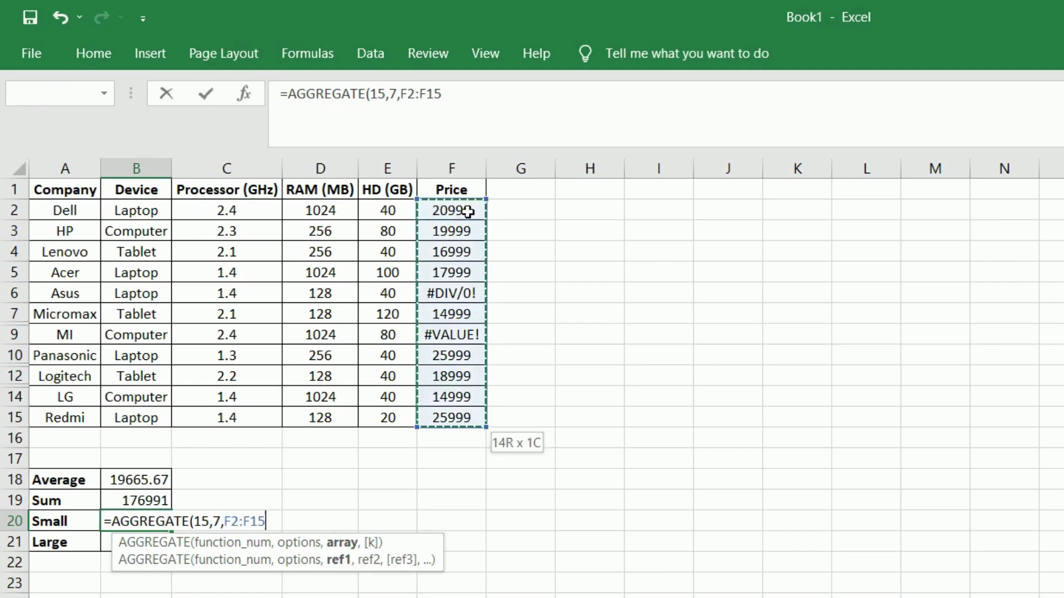
{"action": "type", "text": ","}
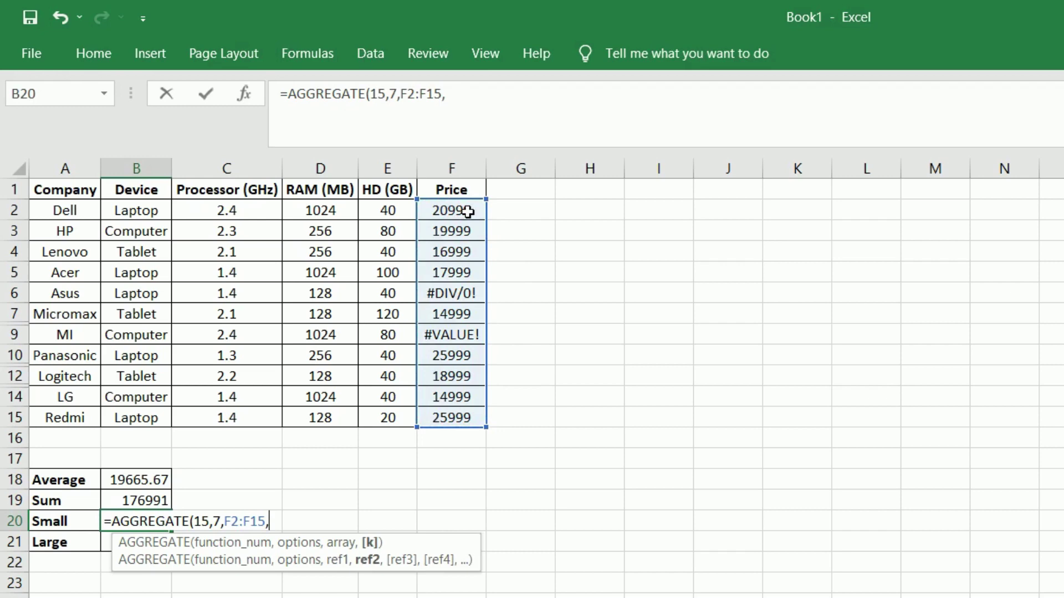
{"action": "type", "text": "1)"}
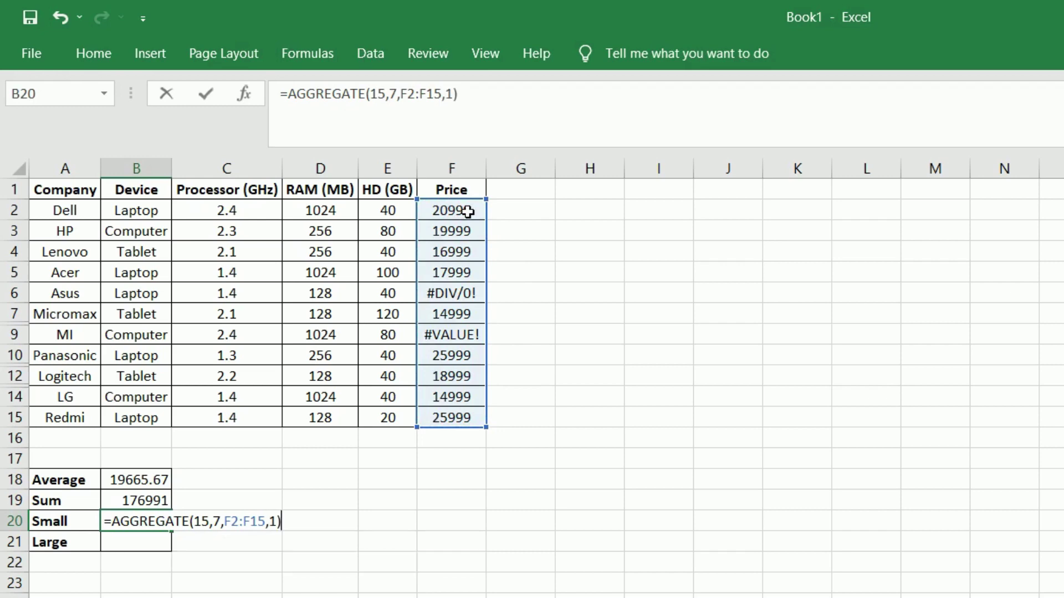
{"action": "key", "text": "Return"}
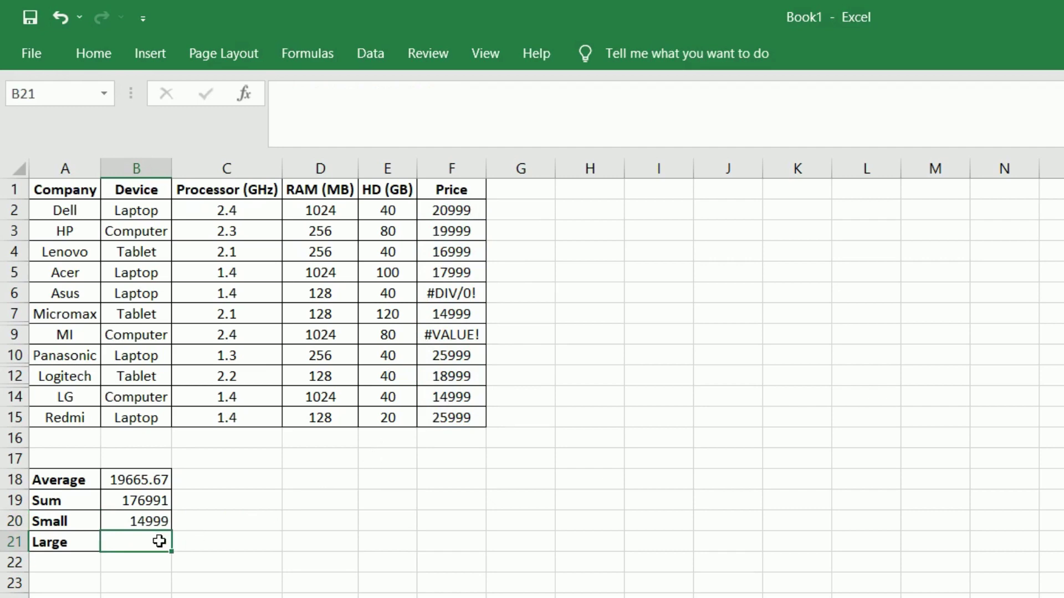
- Enter =AGGREGATE(14,7,F2:F15,1) in B21 so the Large result shows 25999
{"action": "type", "text": "="}
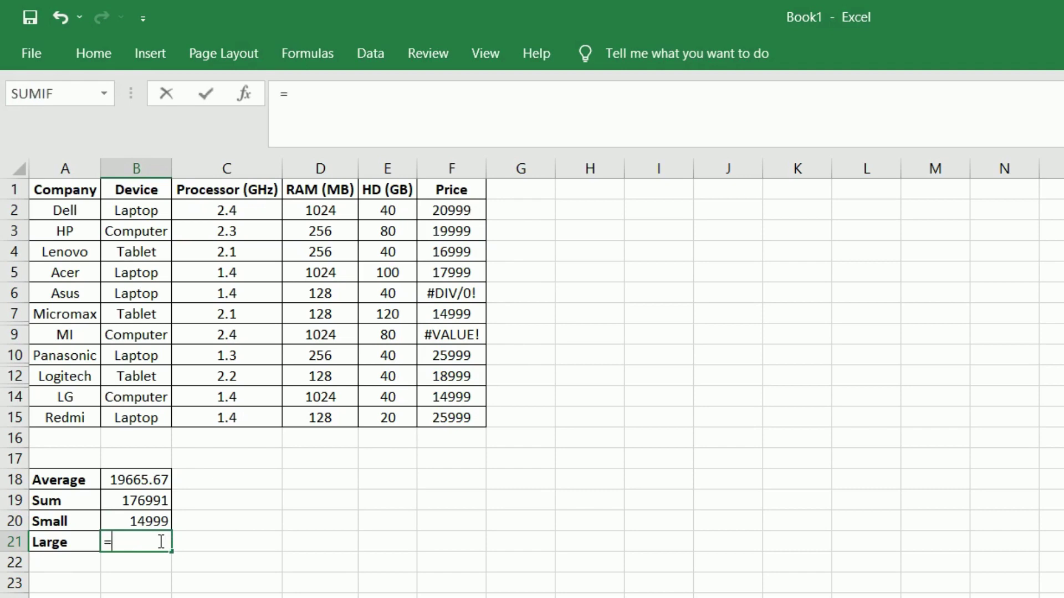
{"action": "type", "text": "AGGRE"}
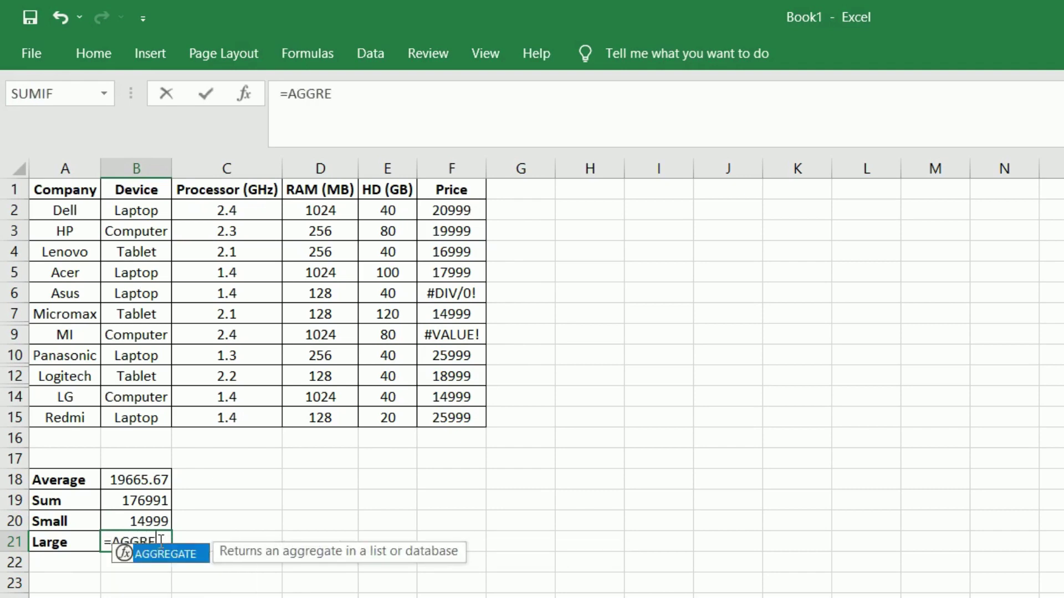
{"action": "type", "text": "GATE("}
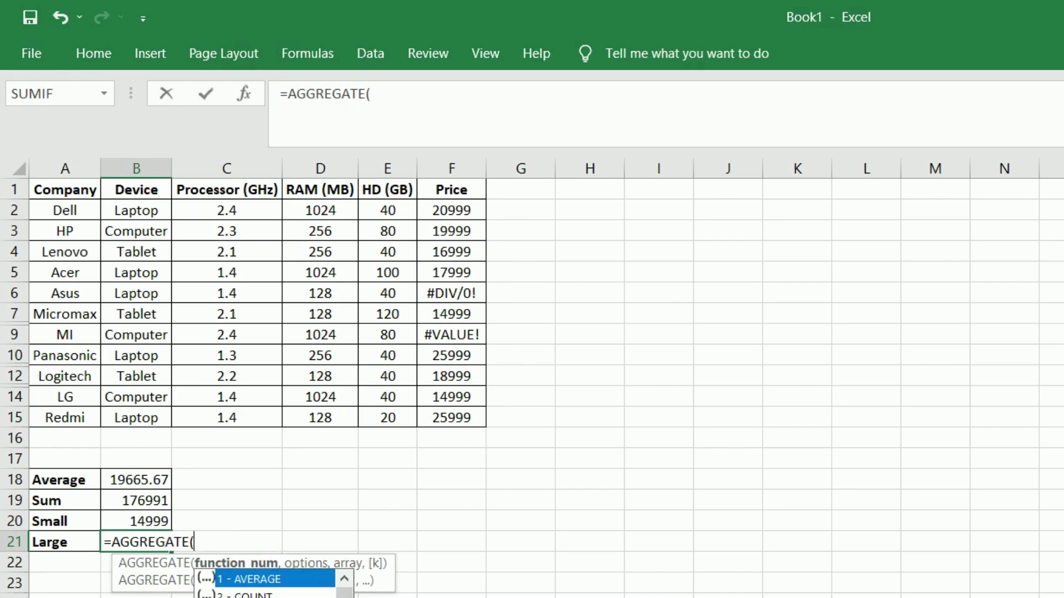
{"action": "scroll", "coordinate": [274, 587], "scroll_direction": "down", "scroll_amount": 2}
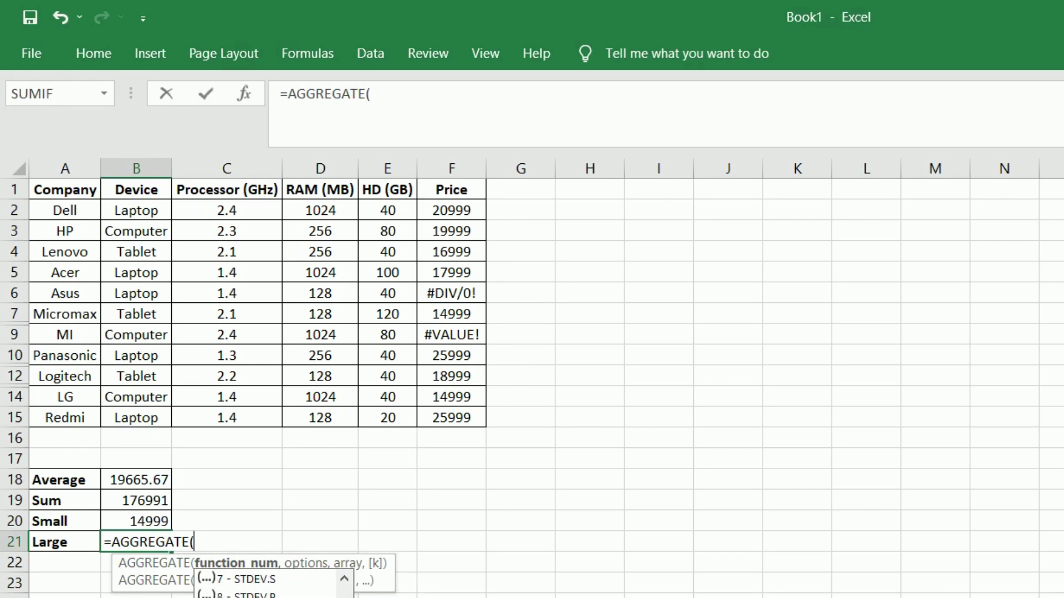
{"action": "type", "text": "14,"}
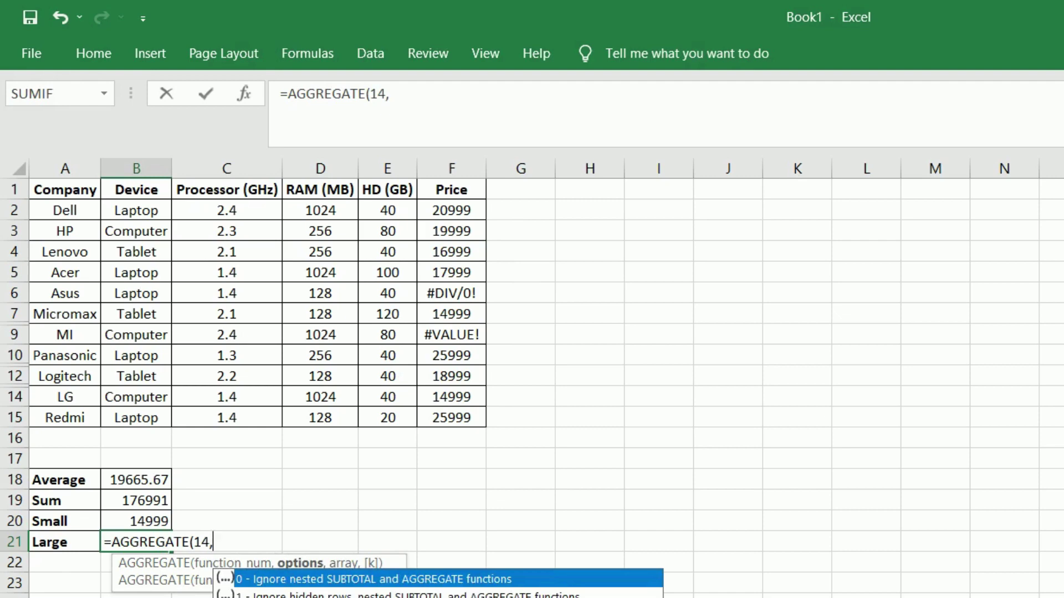
{"action": "type", "text": "7,"}
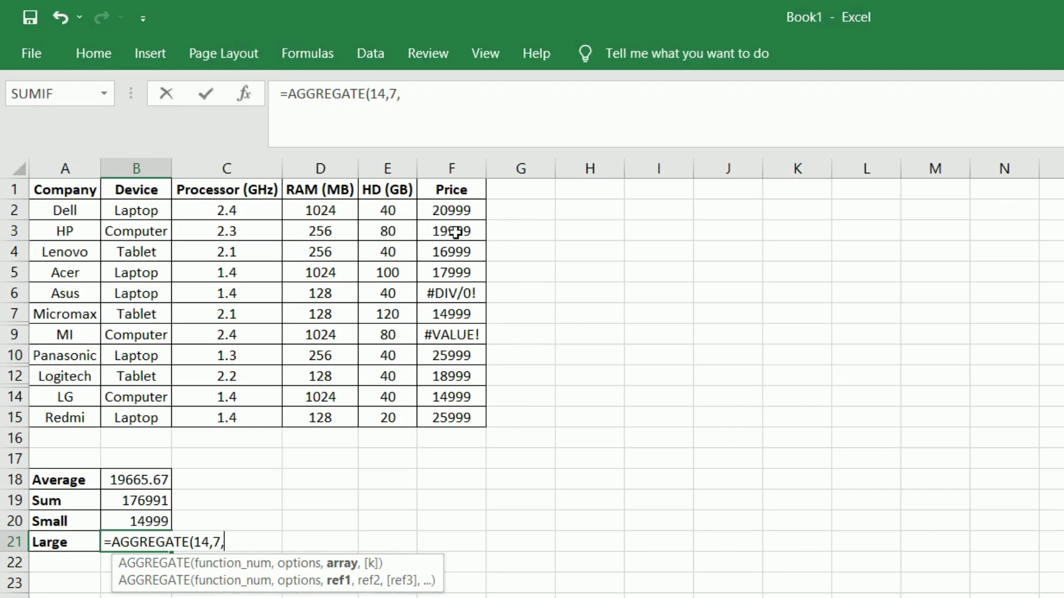
{"action": "left_click", "coordinate": [474, 211]}
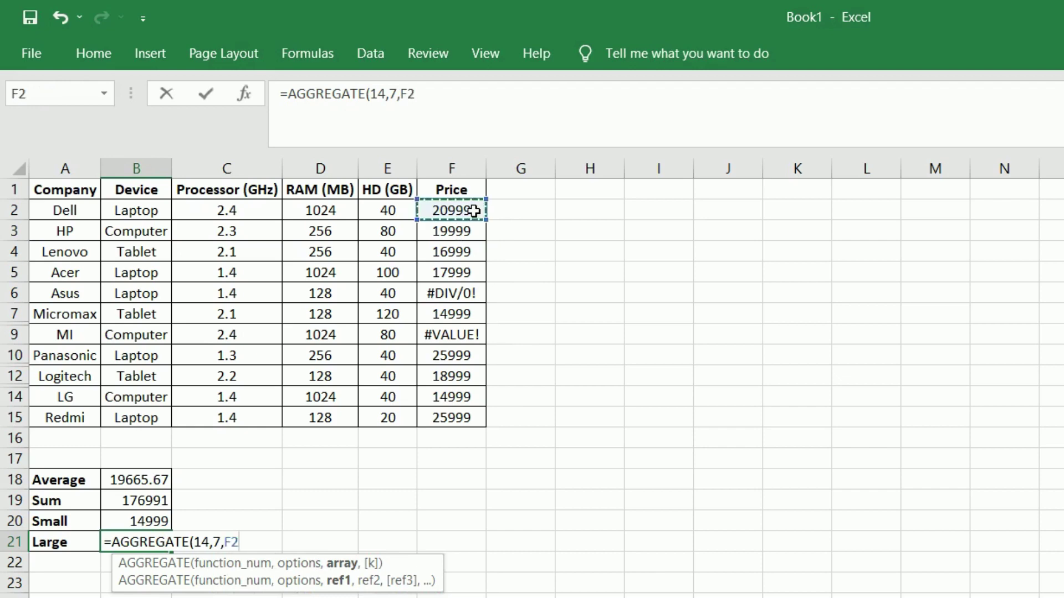
{"action": "key", "text": "ctrl+shift+Down"}
{"action": "type", "text": ","}
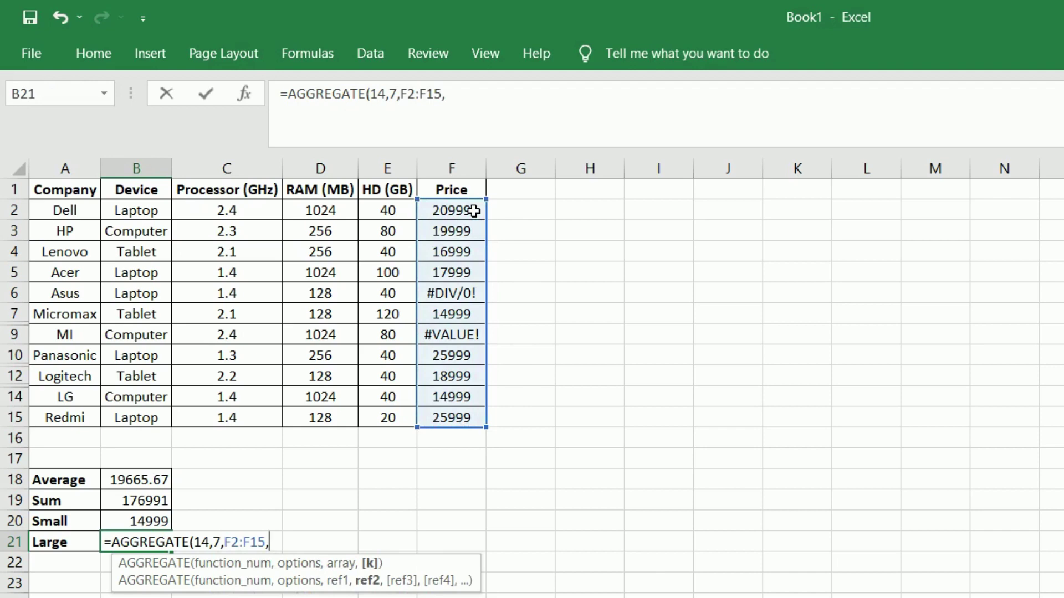
{"action": "type", "text": "1)"}
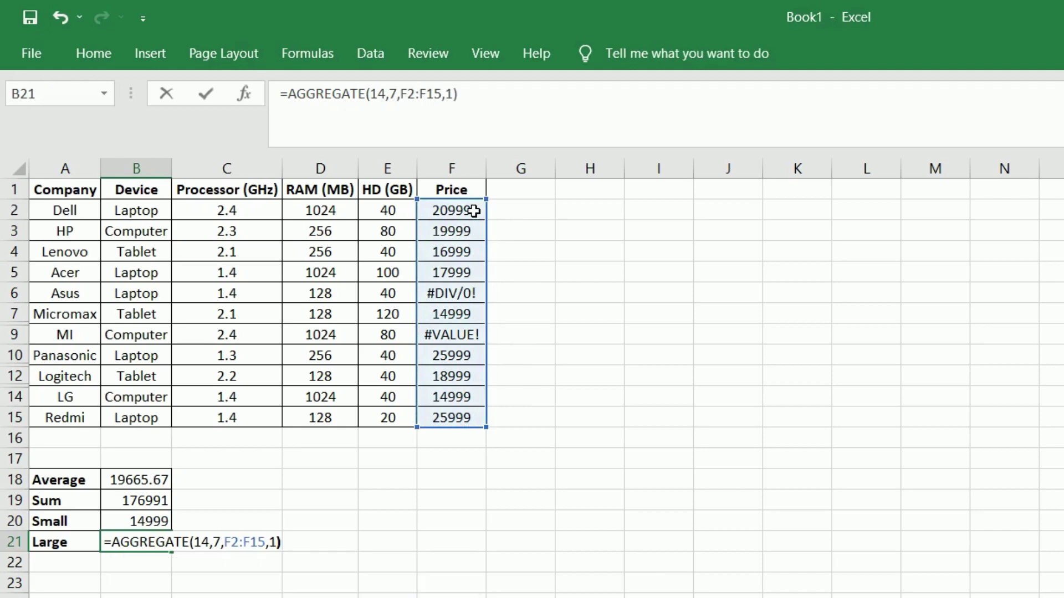
{"action": "key", "text": "Return"}
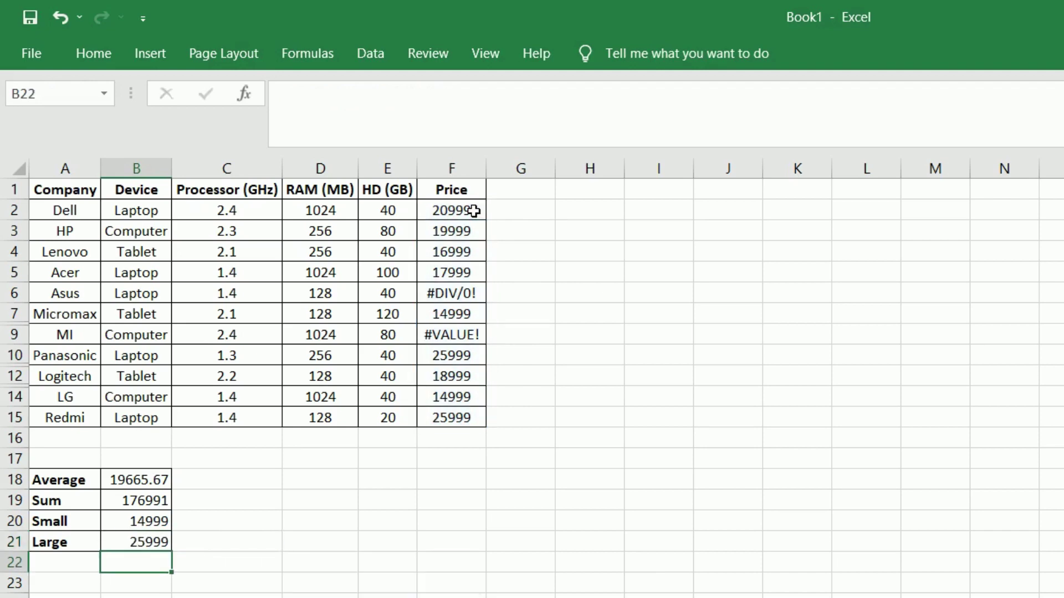